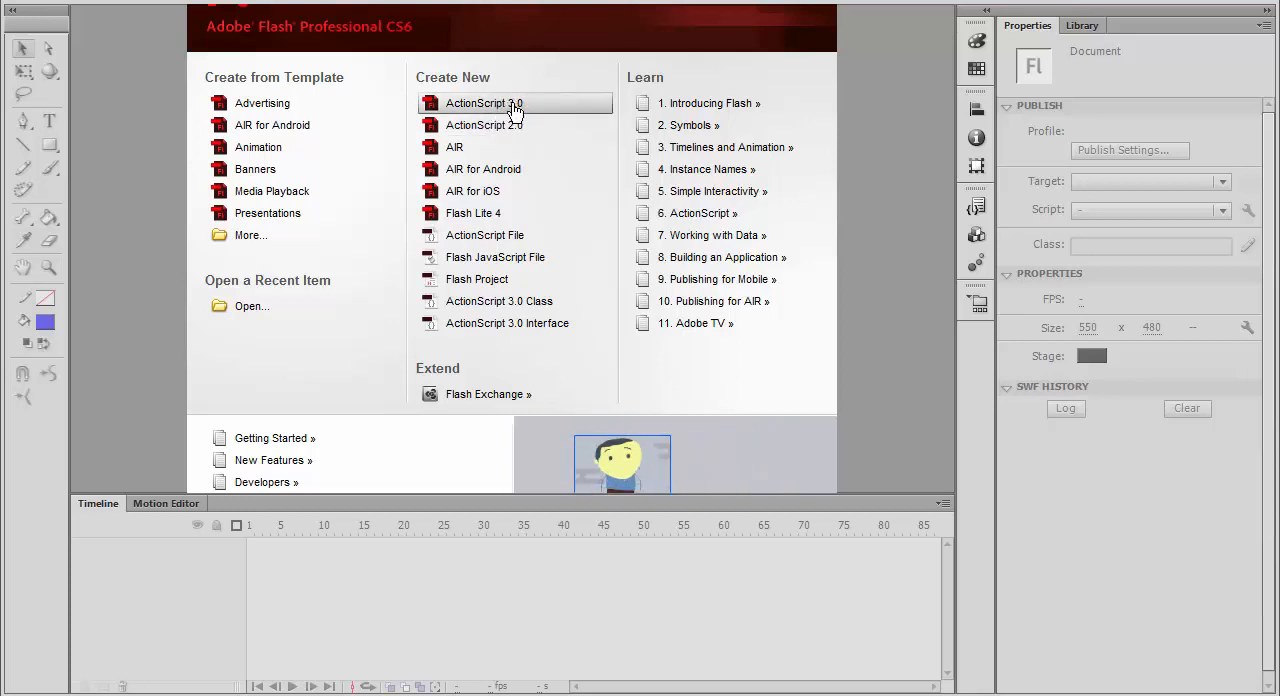
# Create a new ActionScript 3.0 document.
pyautogui.click(512, 106)
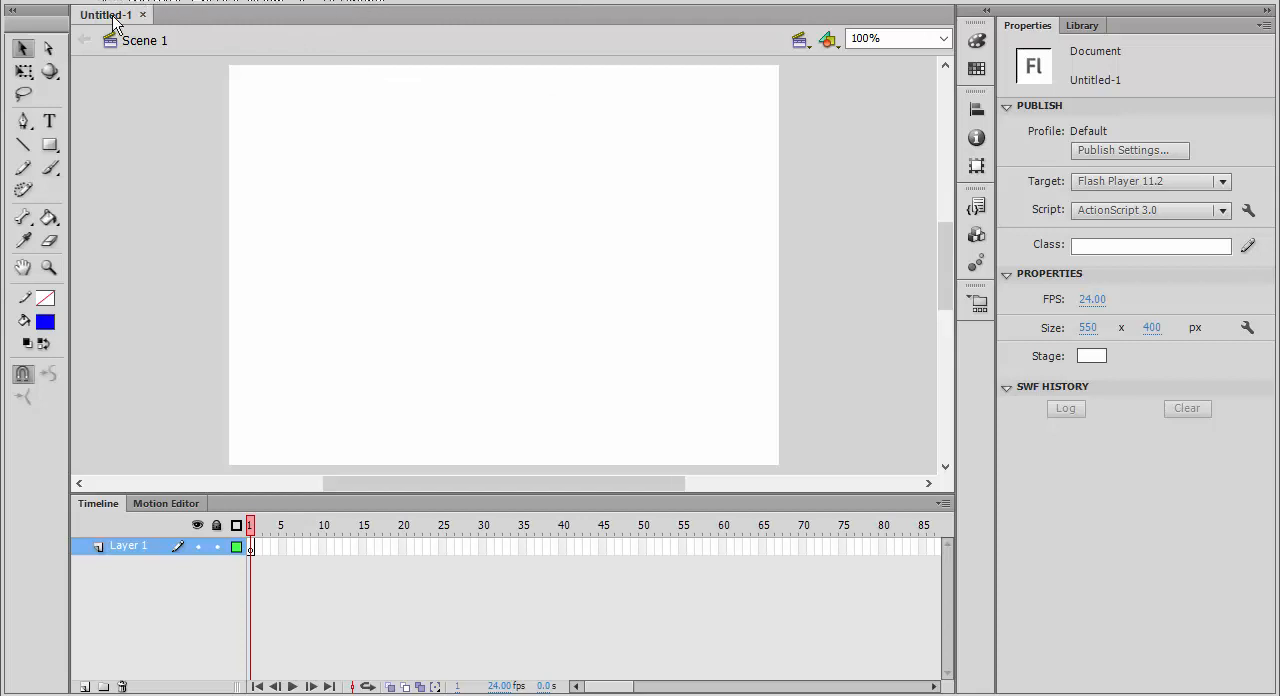
pyautogui.click(250, 548)
pyautogui.click(264, 552)
pyautogui.click(274, 552)
pyautogui.click(282, 552)
pyautogui.click(290, 551)
pyautogui.click(298, 551)
# Draw three blue circles without outlines, one small, one medium and one large, in the upper-left part of the stage using the Oval tool.
pyautogui.moveTo(50, 144); pyautogui.dragTo(104, 178)
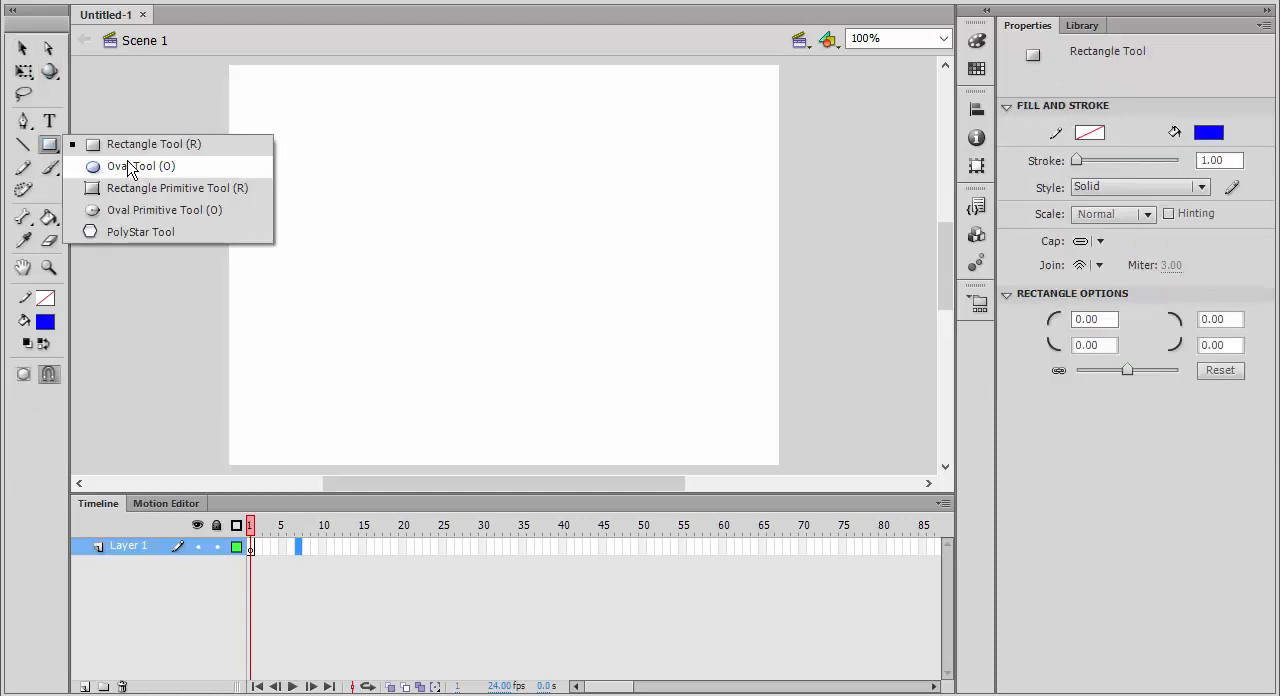
pyautogui.click(128, 168)
pyautogui.moveTo(300, 124); pyautogui.dragTo(336, 160)
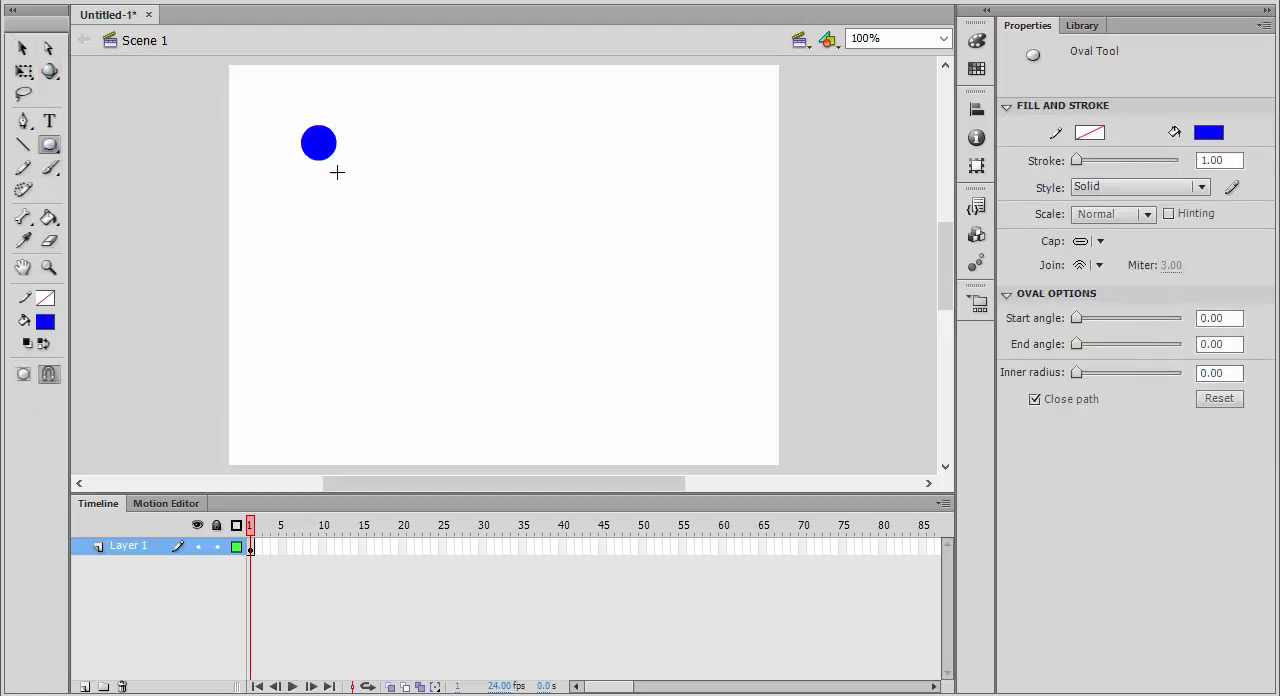
pyautogui.moveTo(50, 144); pyautogui.dragTo(104, 172)
pyautogui.moveTo(314, 217); pyautogui.dragTo(386, 270)
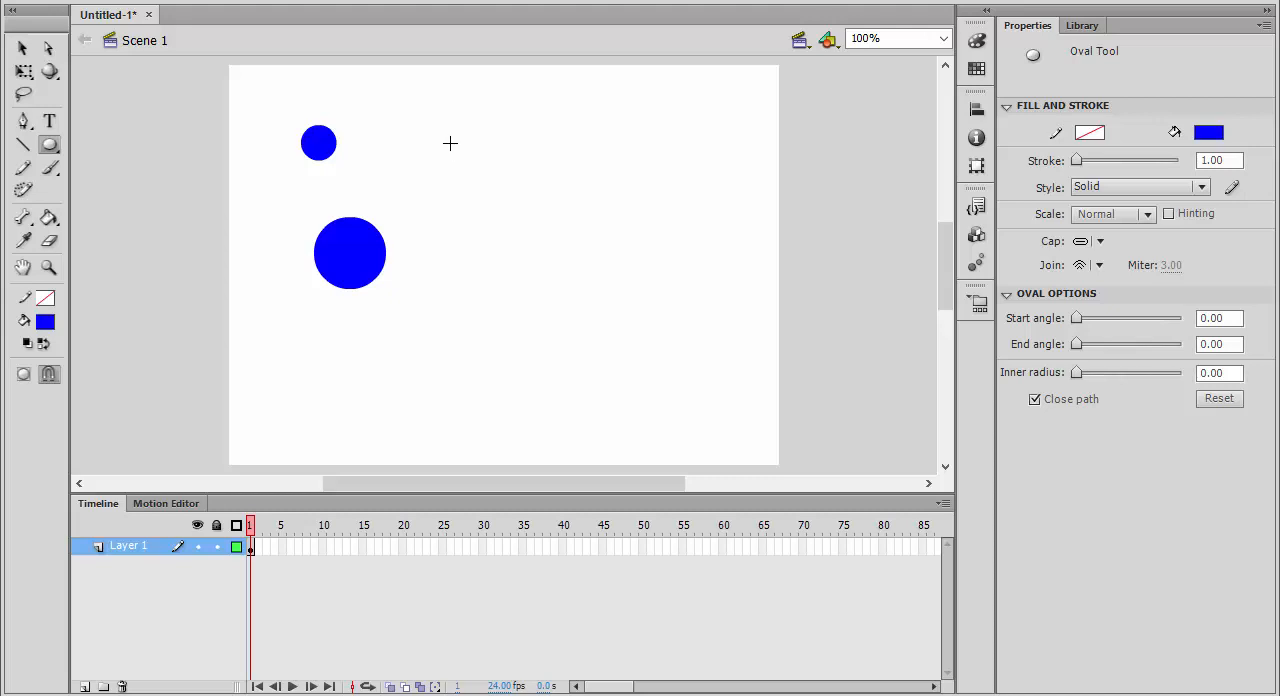
pyautogui.moveTo(450, 143); pyautogui.dragTo(511, 168)
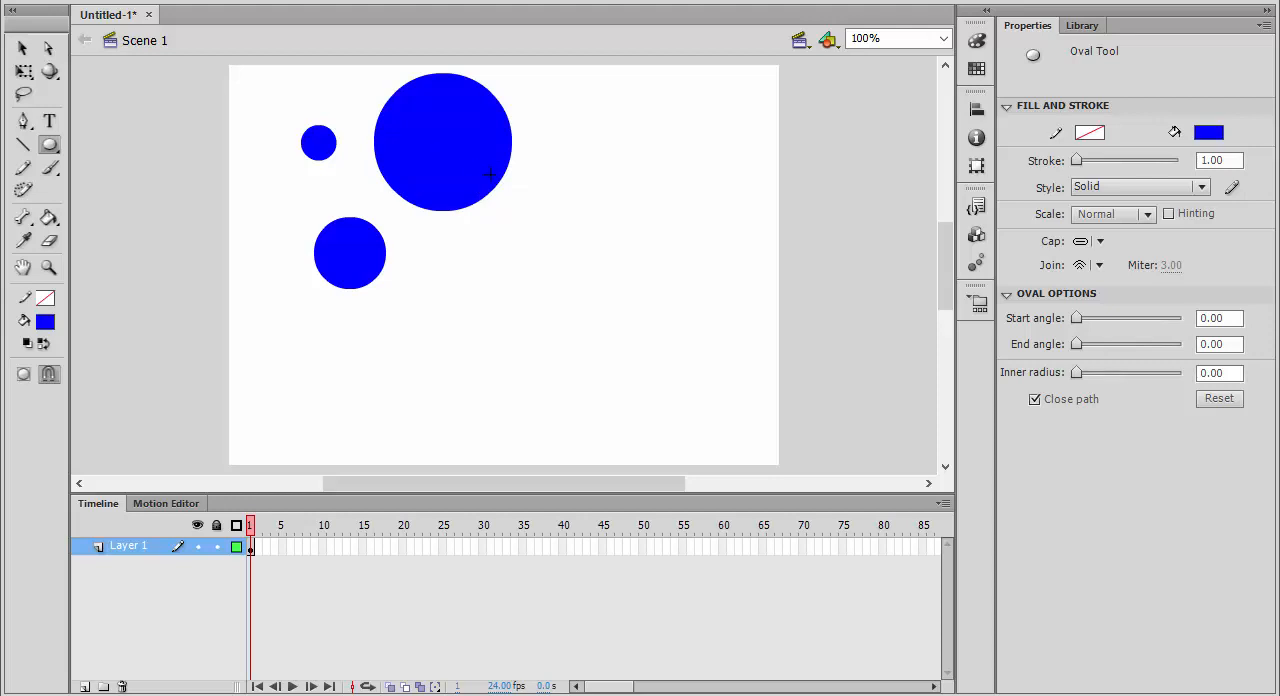
pyautogui.click(49, 144)
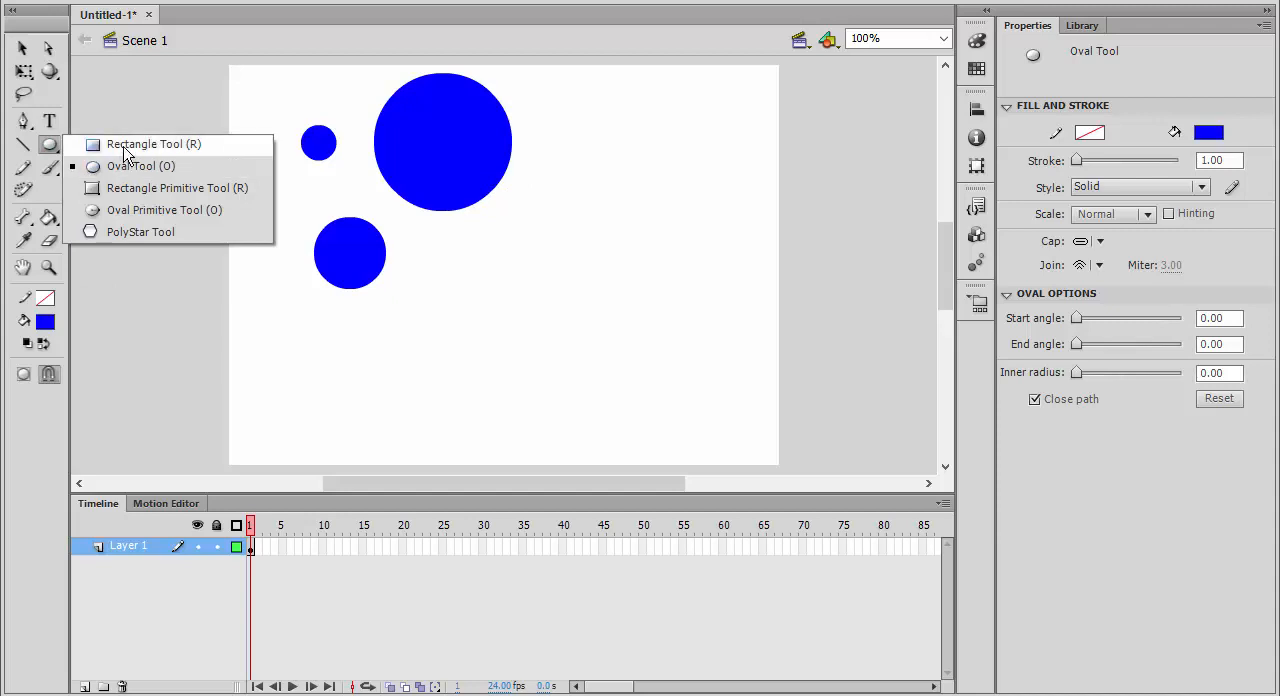
pyautogui.click(123, 152)
pyautogui.click(49, 144)
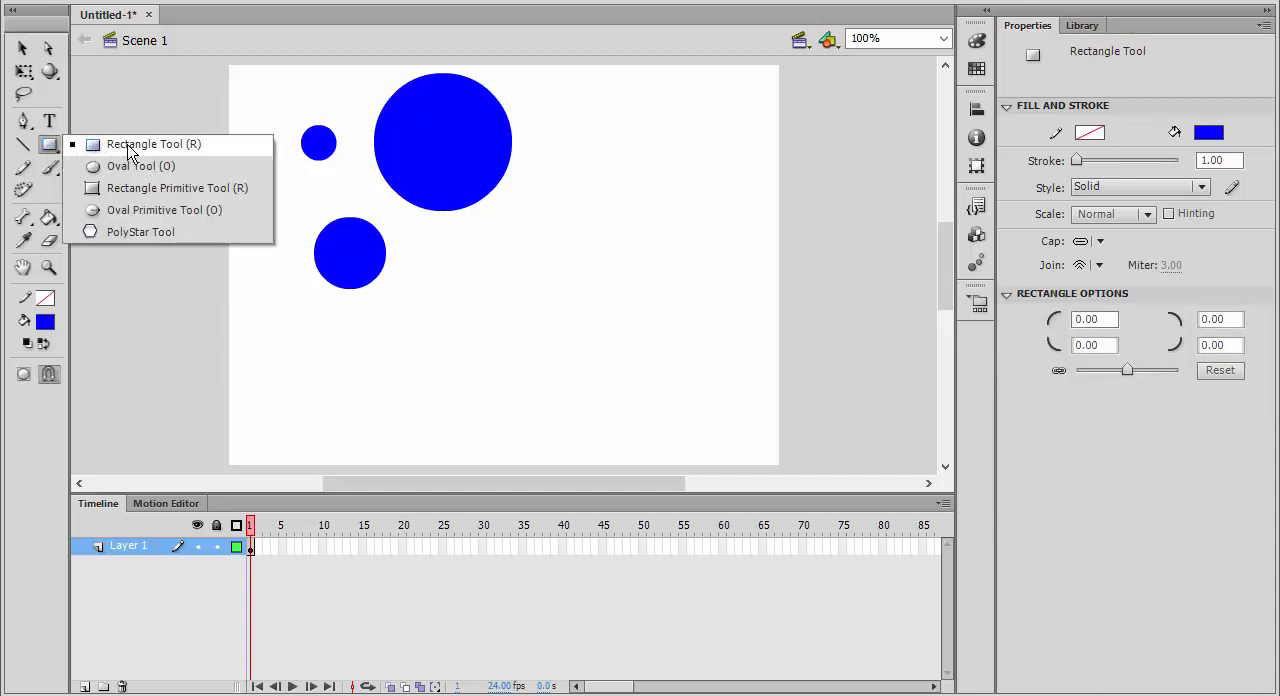
pyautogui.click(132, 188)
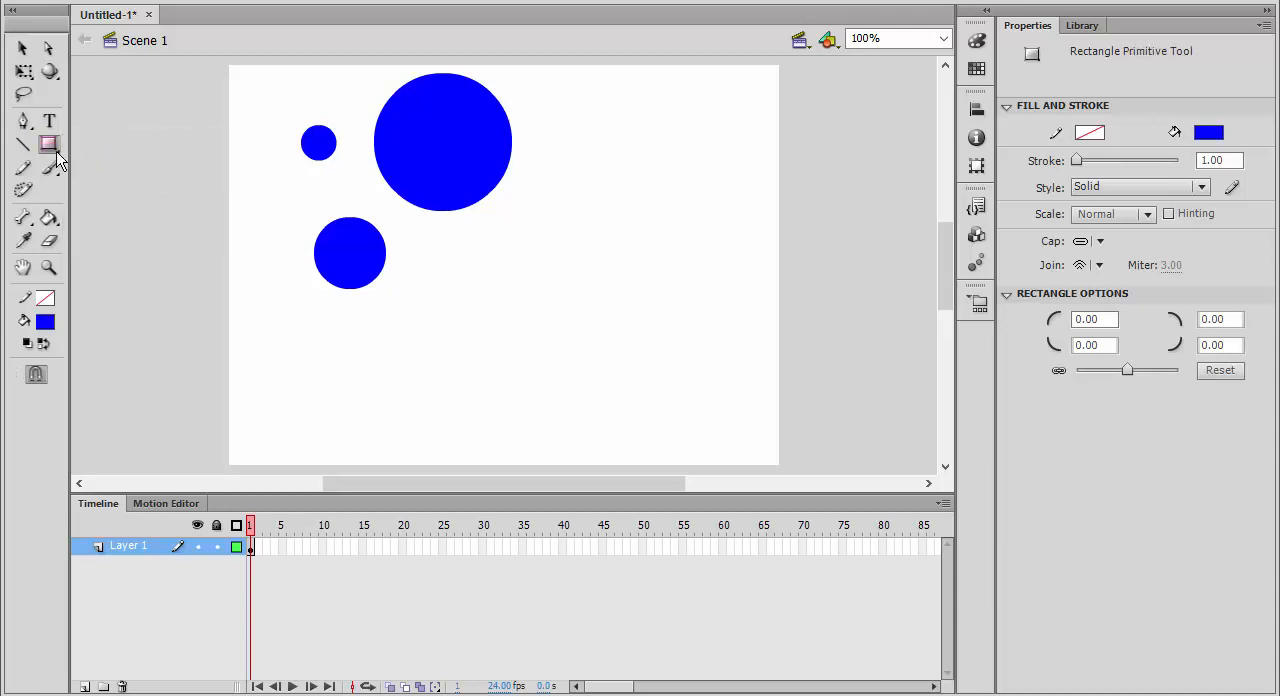
pyautogui.click(49, 167)
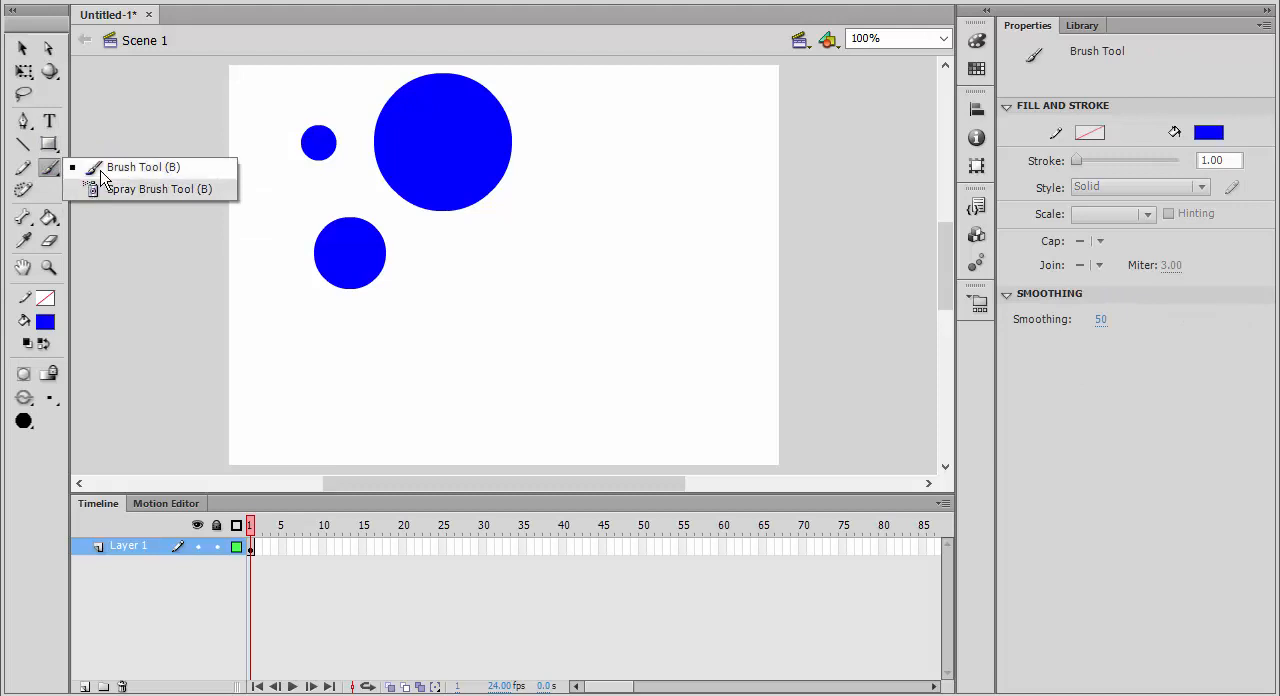
pyautogui.click(98, 207)
pyautogui.click(51, 219)
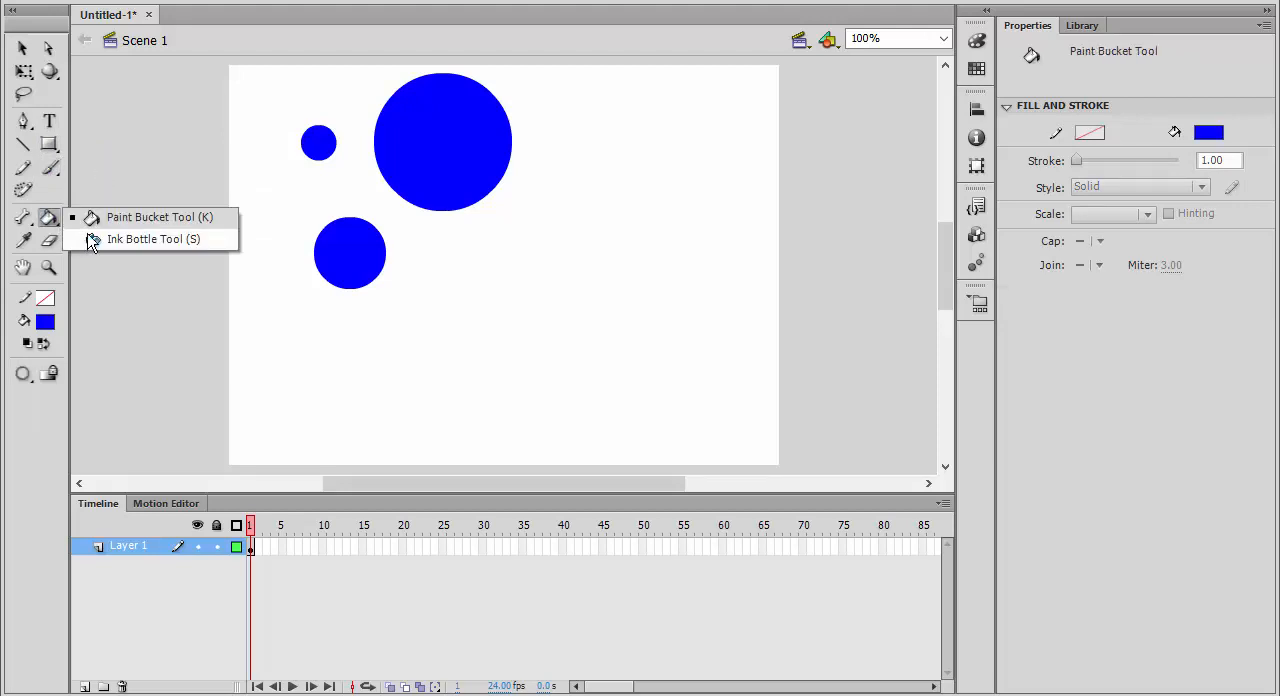
pyautogui.click(116, 243)
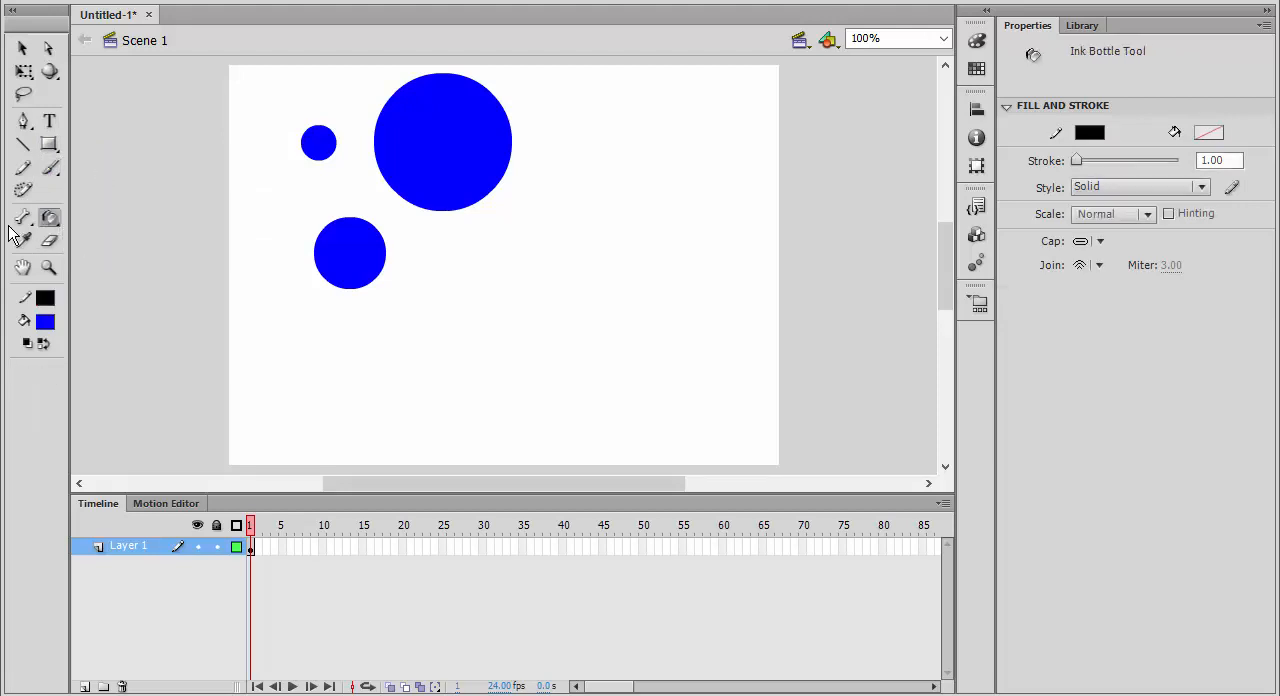
pyautogui.click(23, 217)
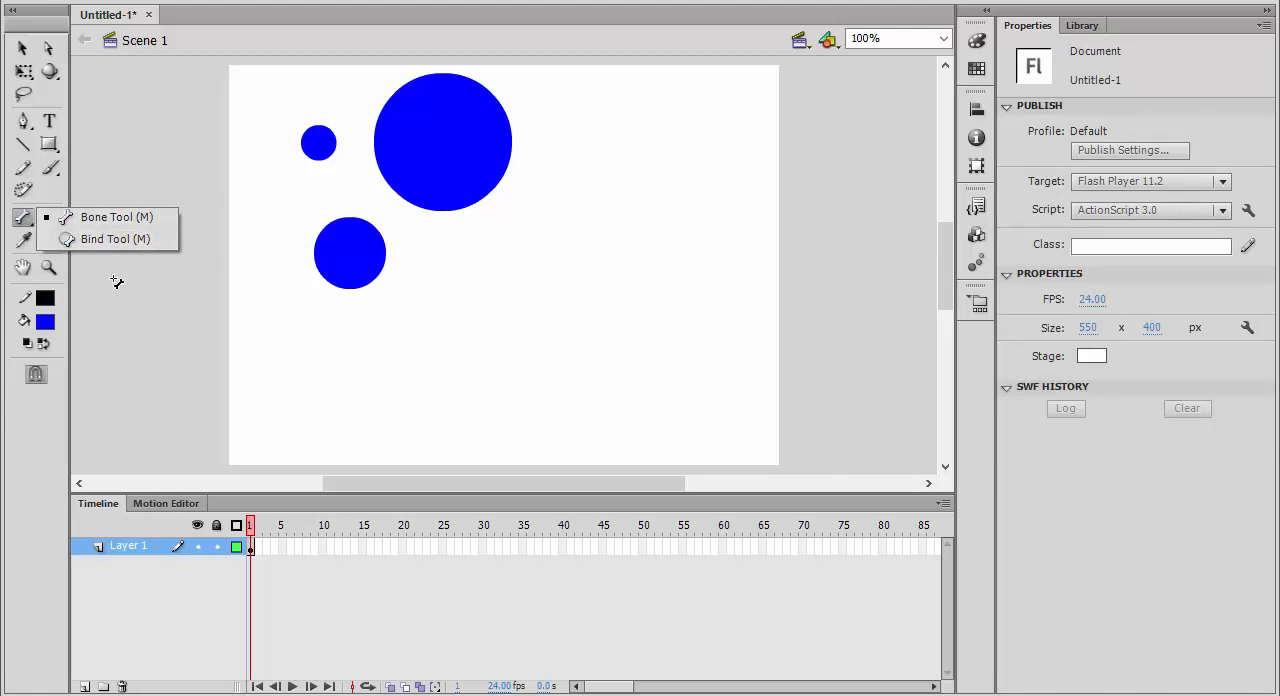
# Draw a blue pentagon with a black outline to the right of the large circle using the PolyStar tool.
pyautogui.click(57, 150)
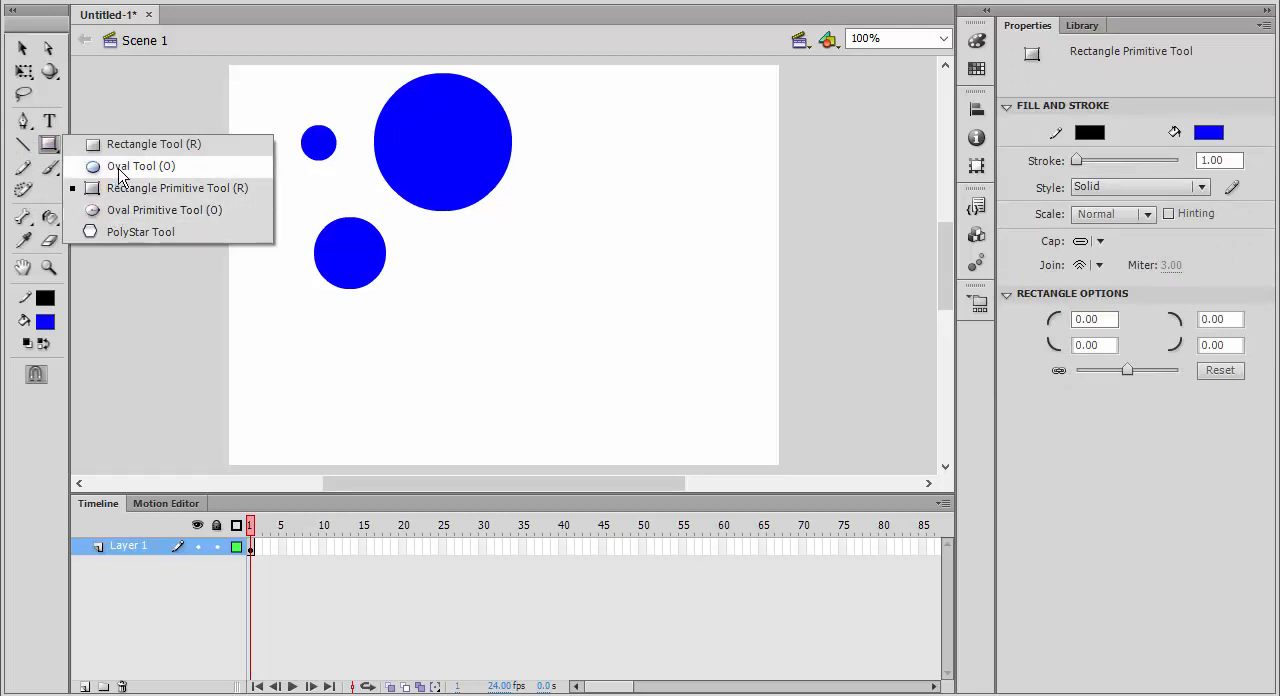
pyautogui.click(126, 232)
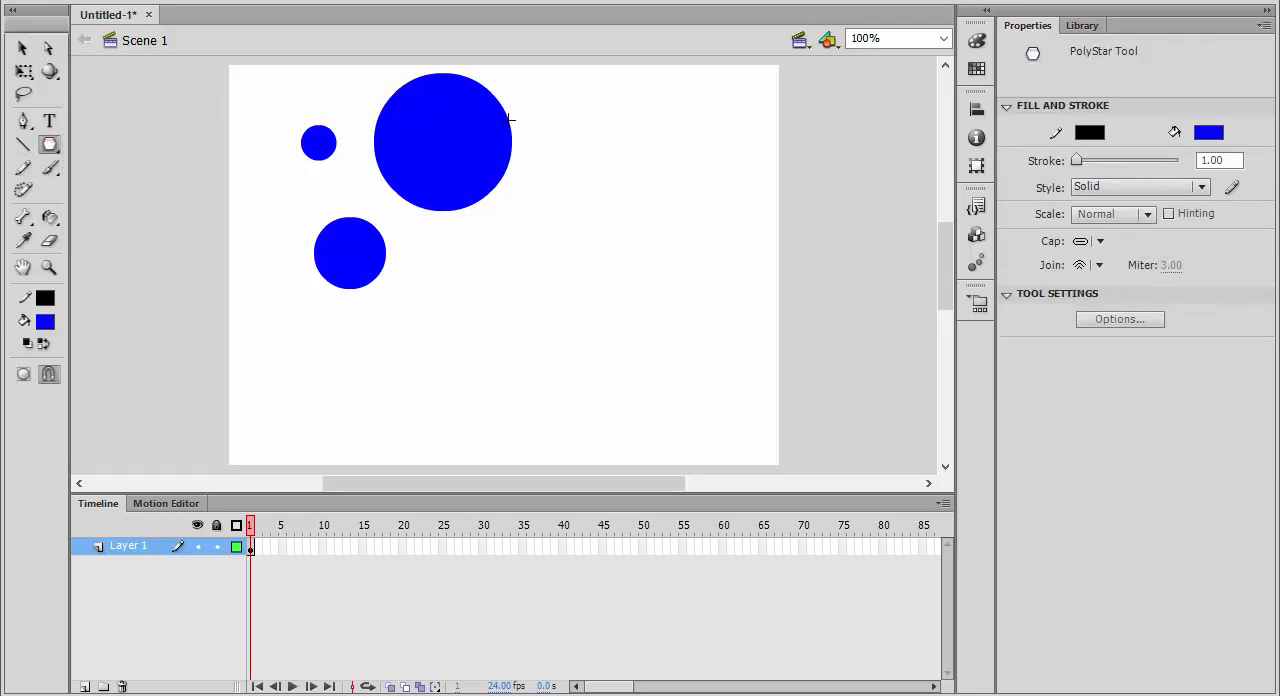
pyautogui.moveTo(606, 113); pyautogui.dragTo(649, 149)
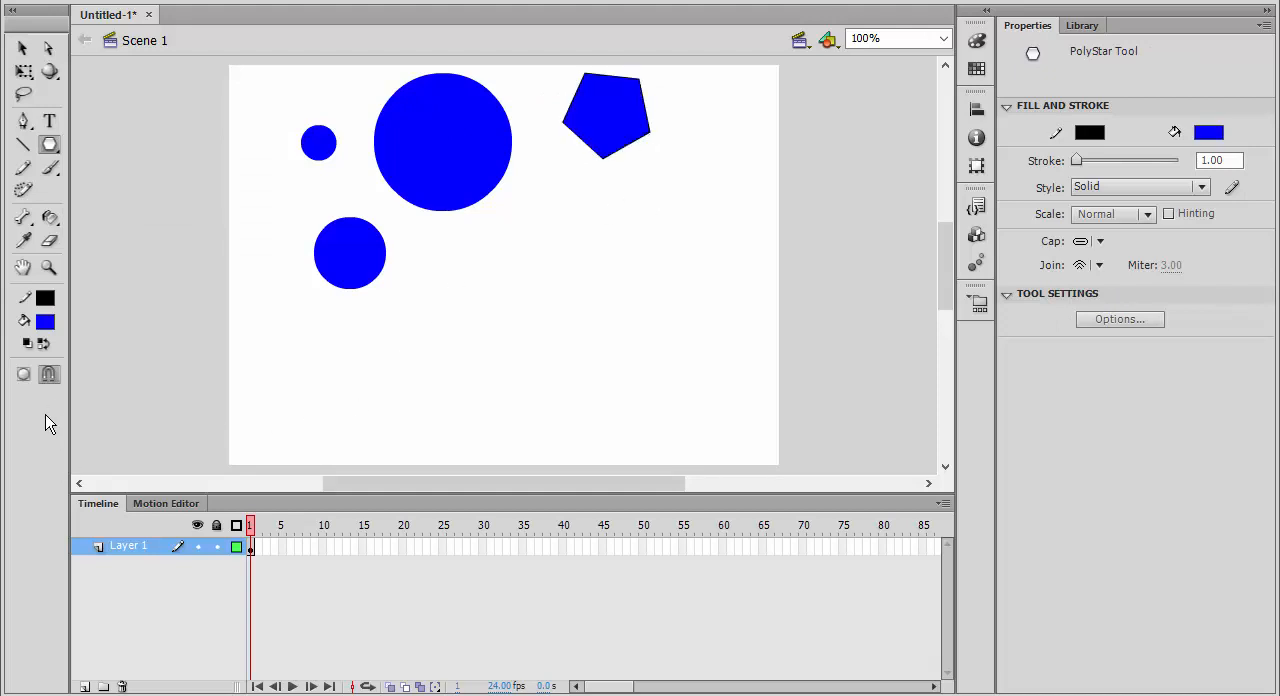
# Set the fill color to cyan (#00FFFF) and draw a small rectangle below the large circle and the pentagon.
pyautogui.click(46, 322)
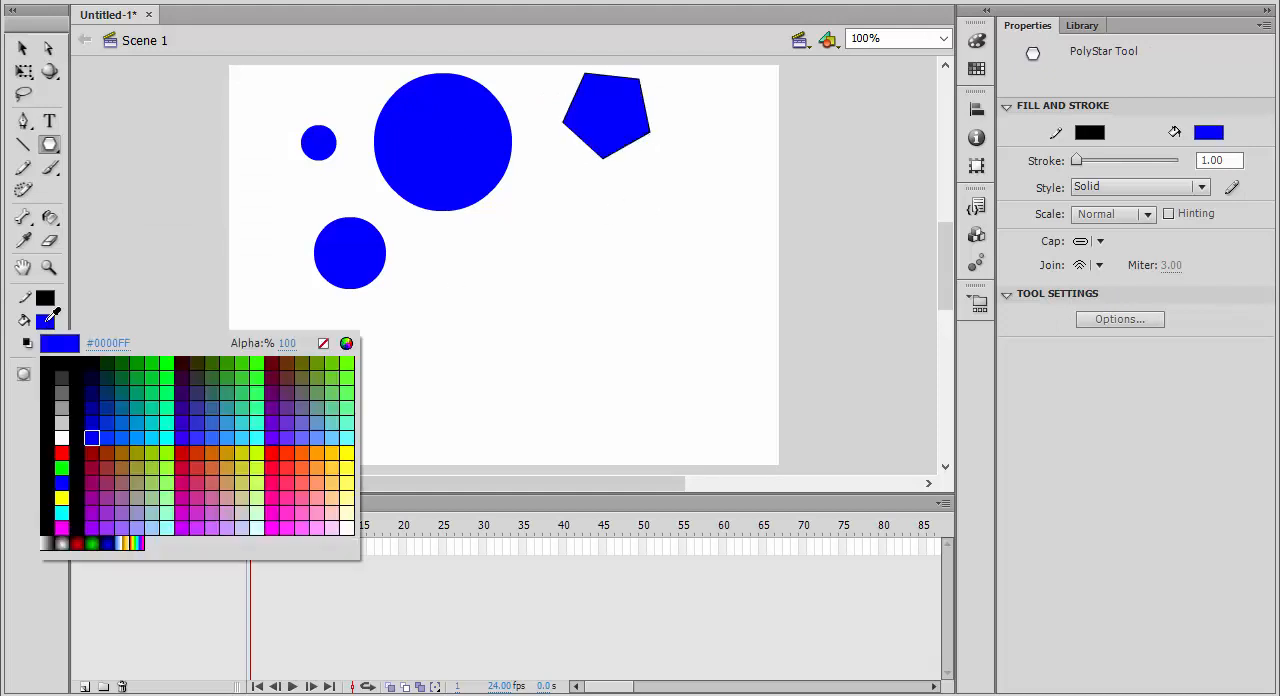
pyautogui.click(168, 435)
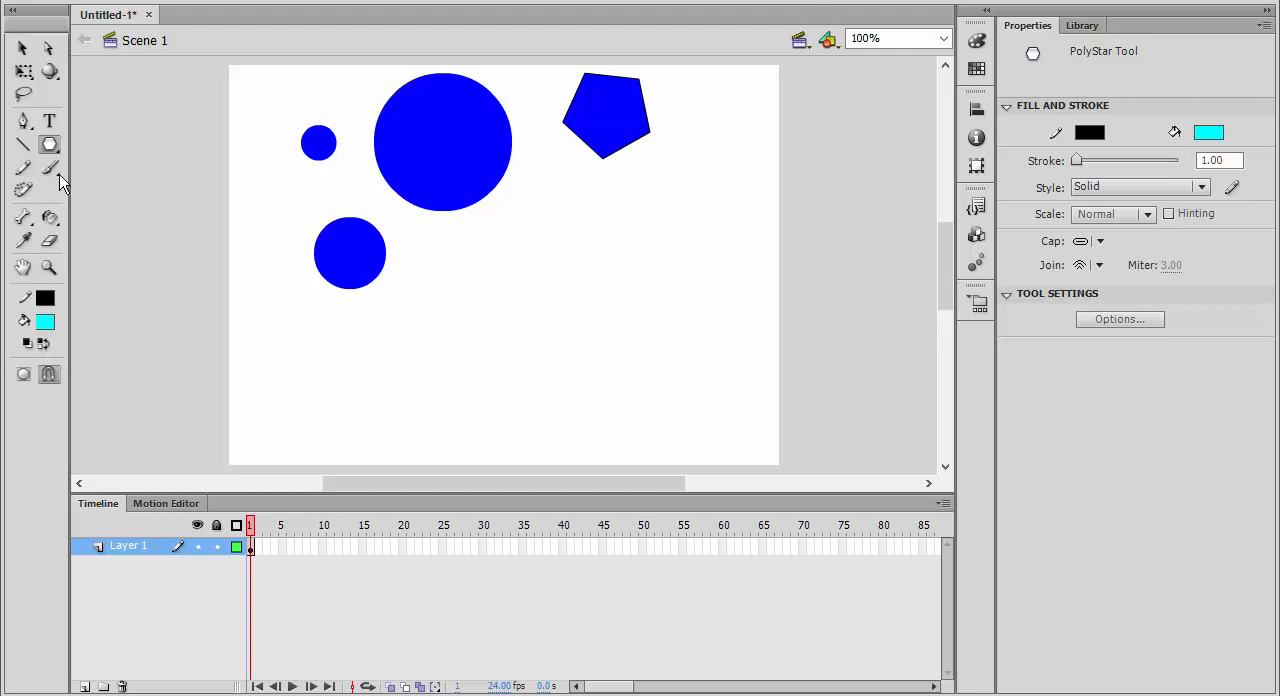
pyautogui.click(49, 146)
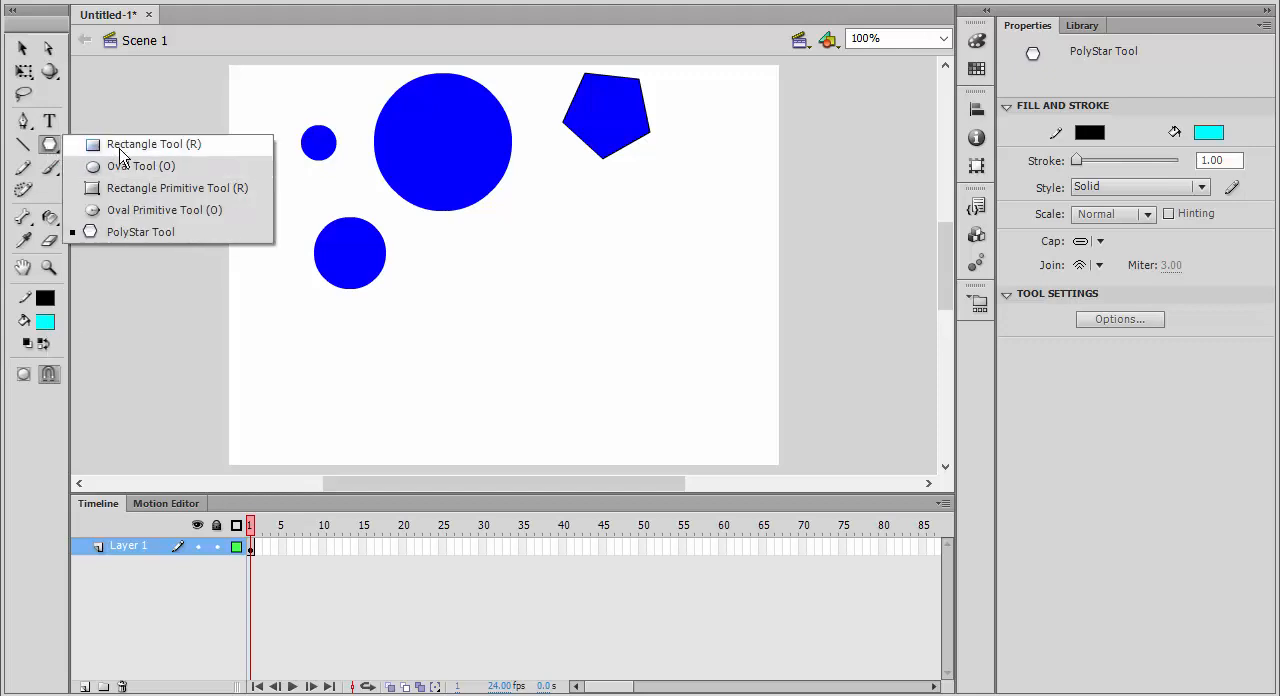
pyautogui.click(122, 146)
pyautogui.moveTo(484, 246); pyautogui.dragTo(544, 290)
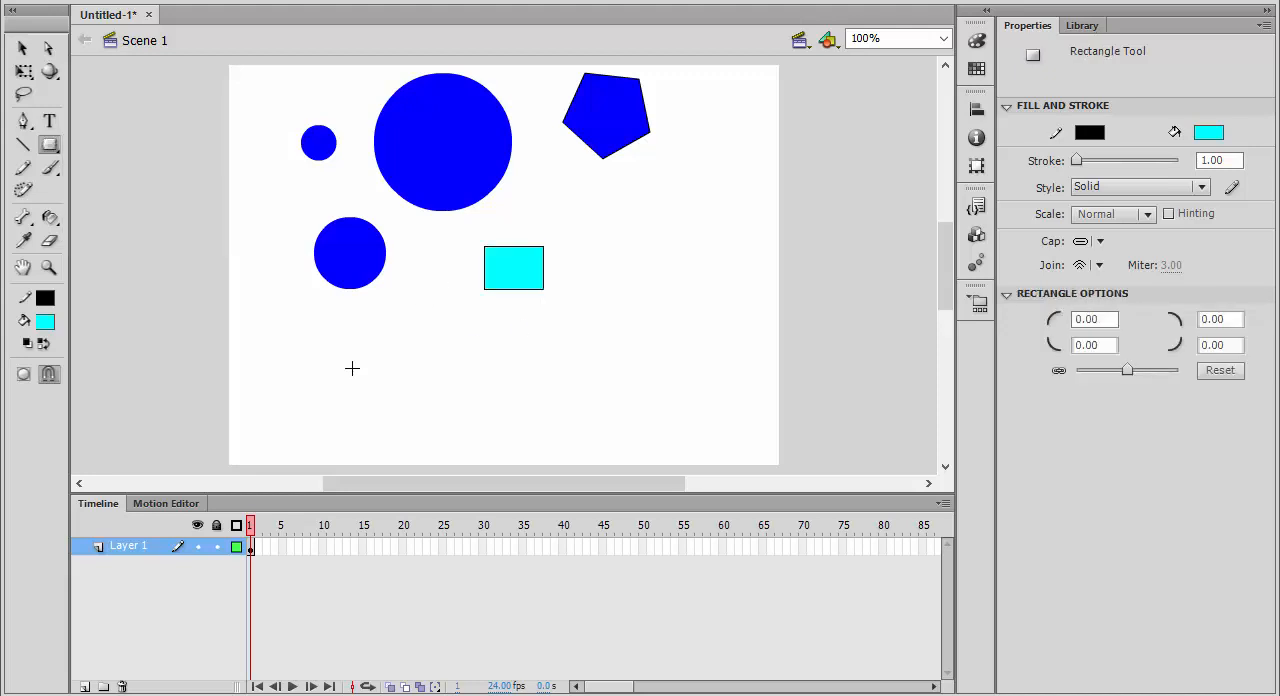
# Set the fill color to olive and draw a primitive rectangle about 91 by 52 px in the lower-left part of the stage.
pyautogui.click(45, 321)
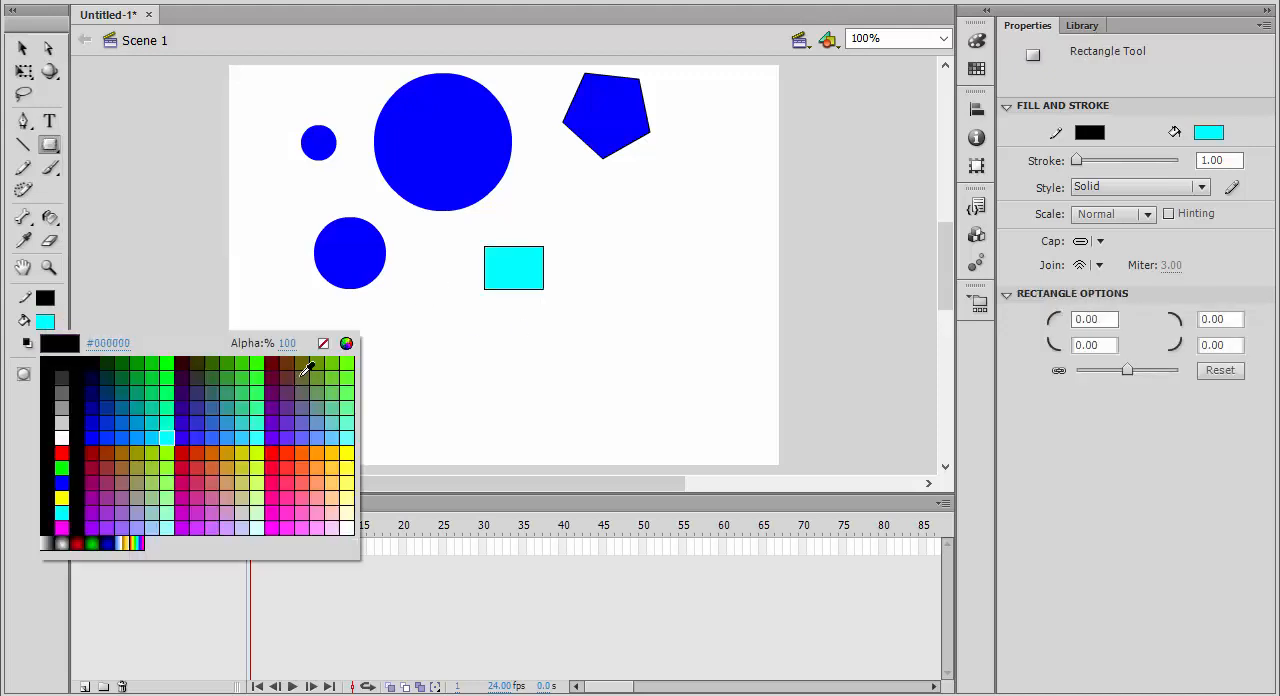
pyautogui.click(307, 370)
pyautogui.click(49, 144)
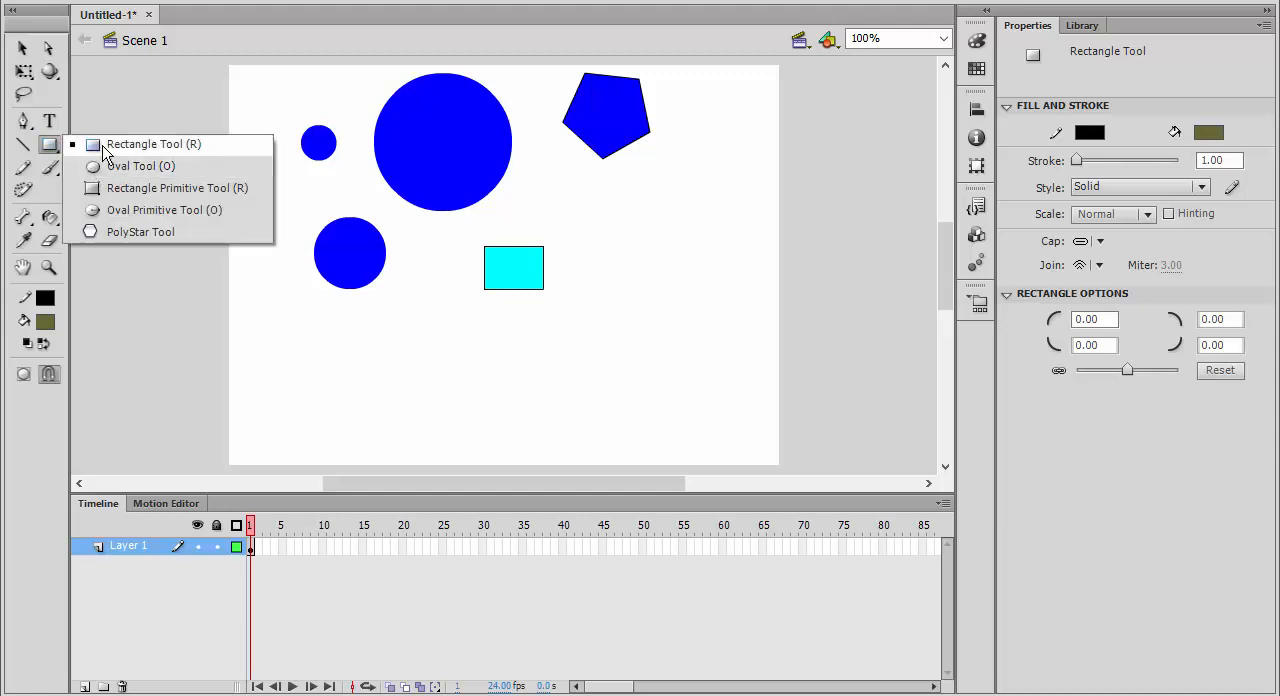
pyautogui.click(122, 188)
pyautogui.moveTo(279, 364); pyautogui.dragTo(370, 416)
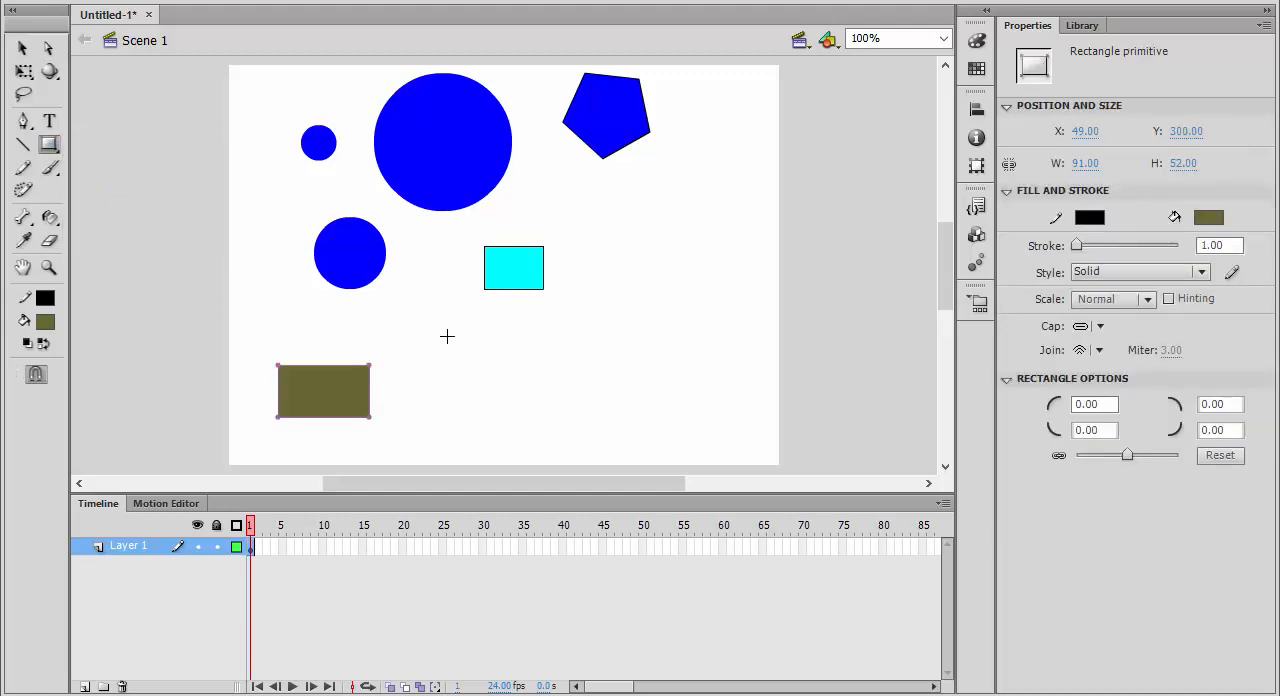
# Split the cyan rectangle by selecting portions of it and moving the pieces apart.
pyautogui.click(22, 48)
pyautogui.click(215, 166)
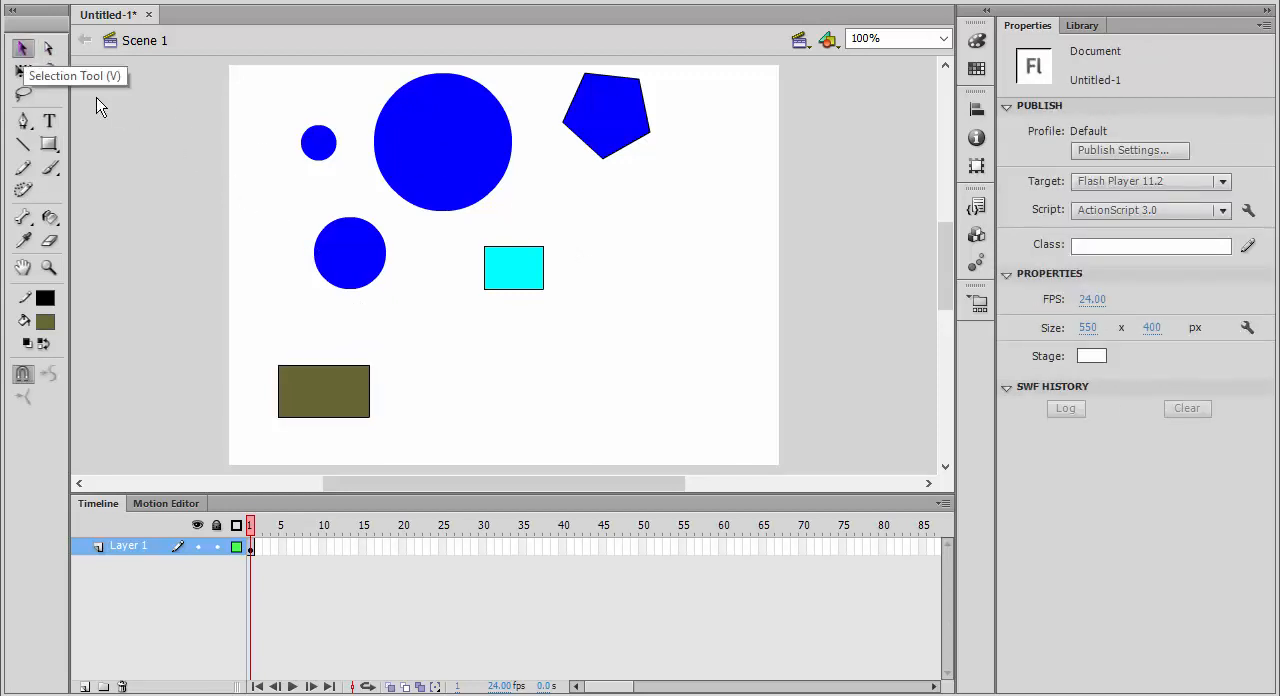
pyautogui.moveTo(514, 227); pyautogui.dragTo(598, 253)
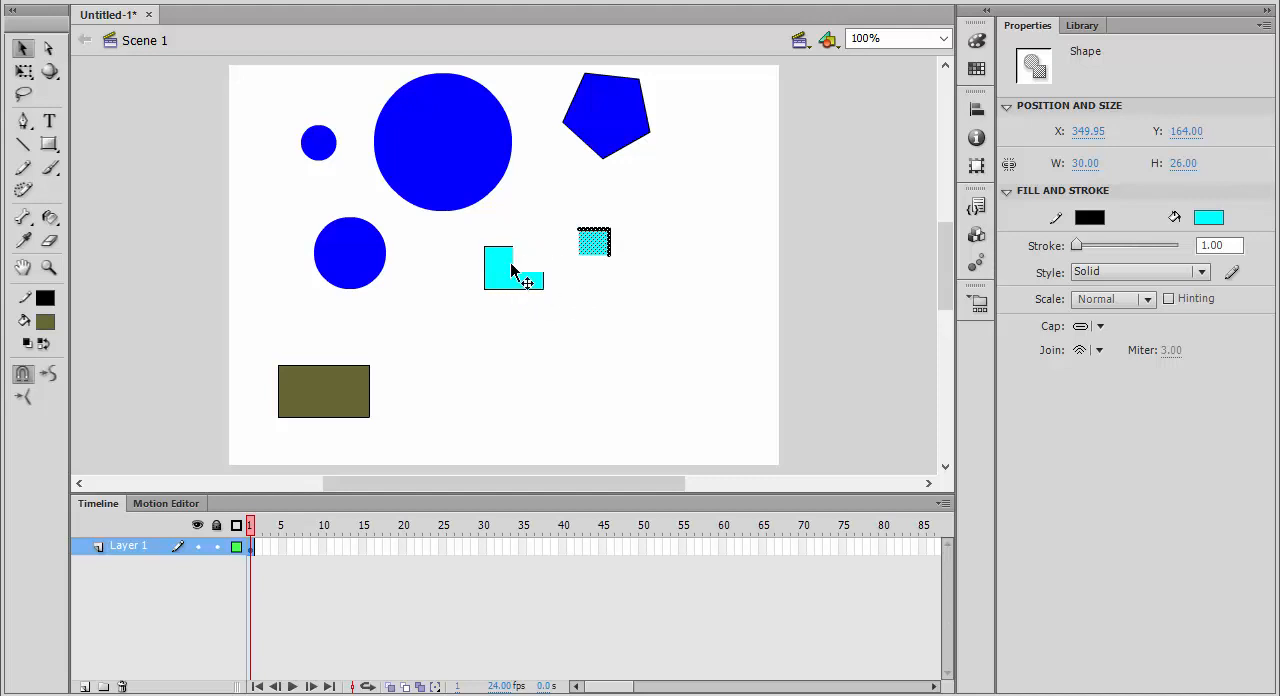
pyautogui.click(543, 250)
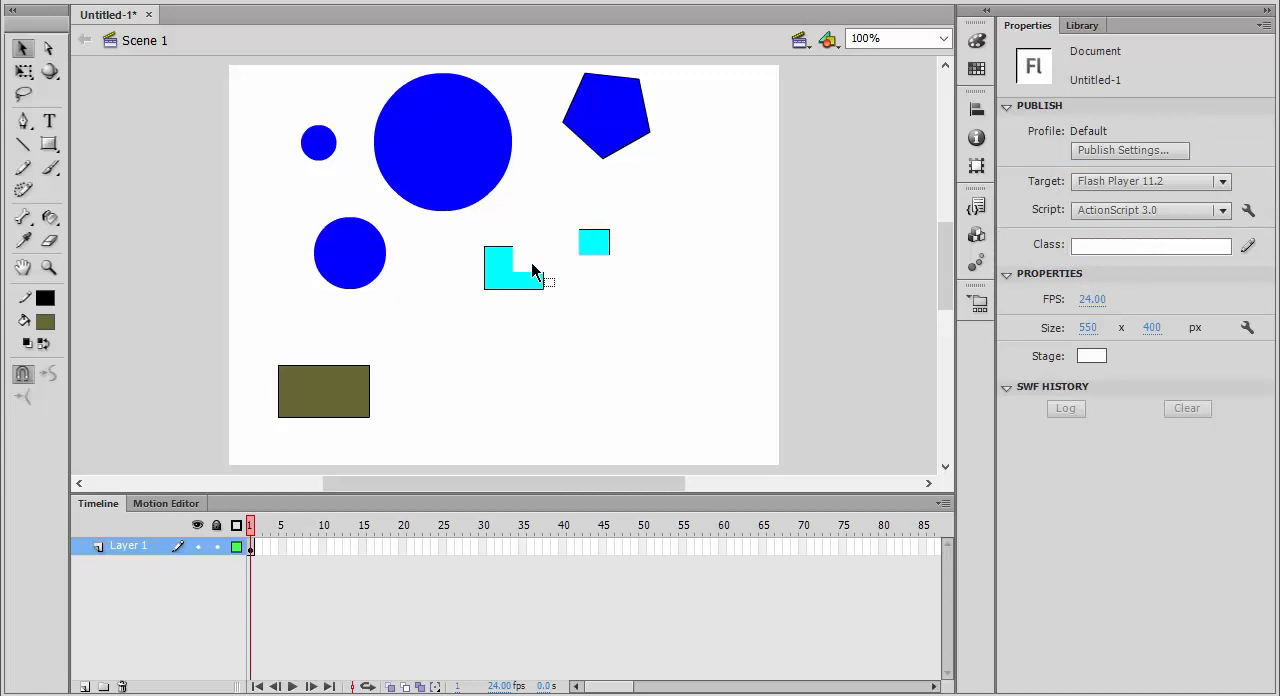
pyautogui.moveTo(532, 266); pyautogui.dragTo(570, 312)
pyautogui.moveTo(540, 288); pyautogui.dragTo(606, 305)
pyautogui.moveTo(468, 271); pyautogui.dragTo(456, 313)
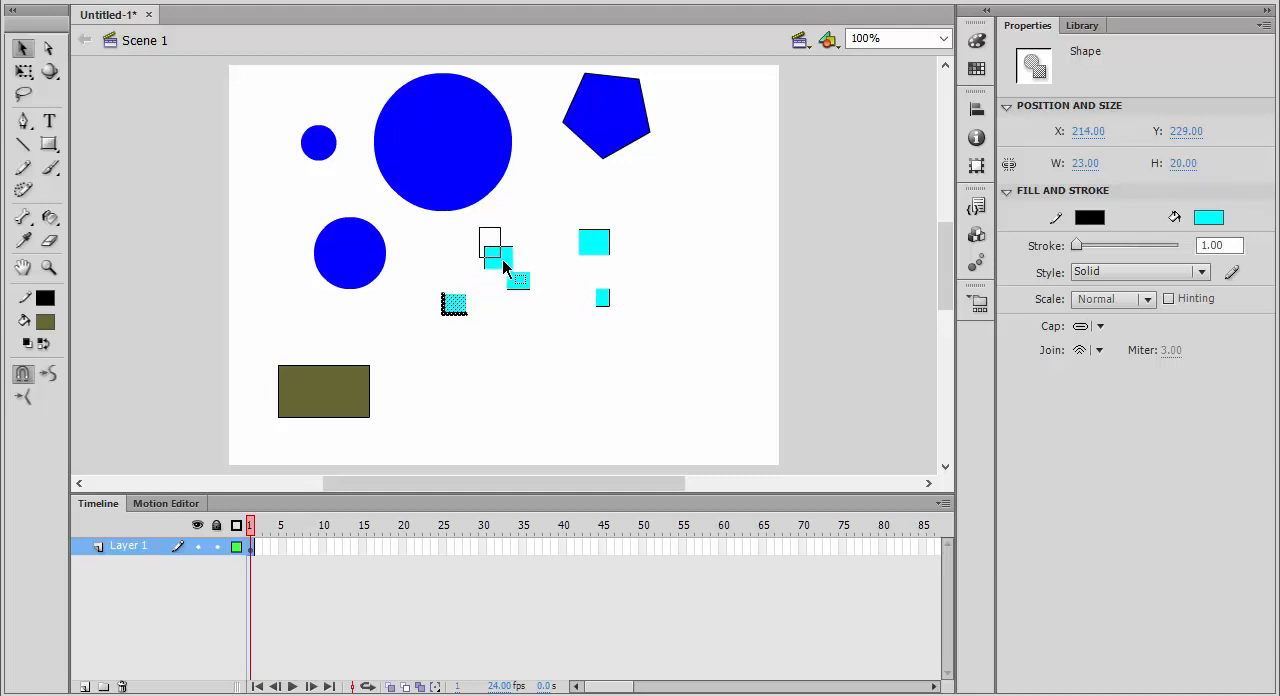
pyautogui.moveTo(503, 260); pyautogui.dragTo(448, 255)
pyautogui.click(538, 358)
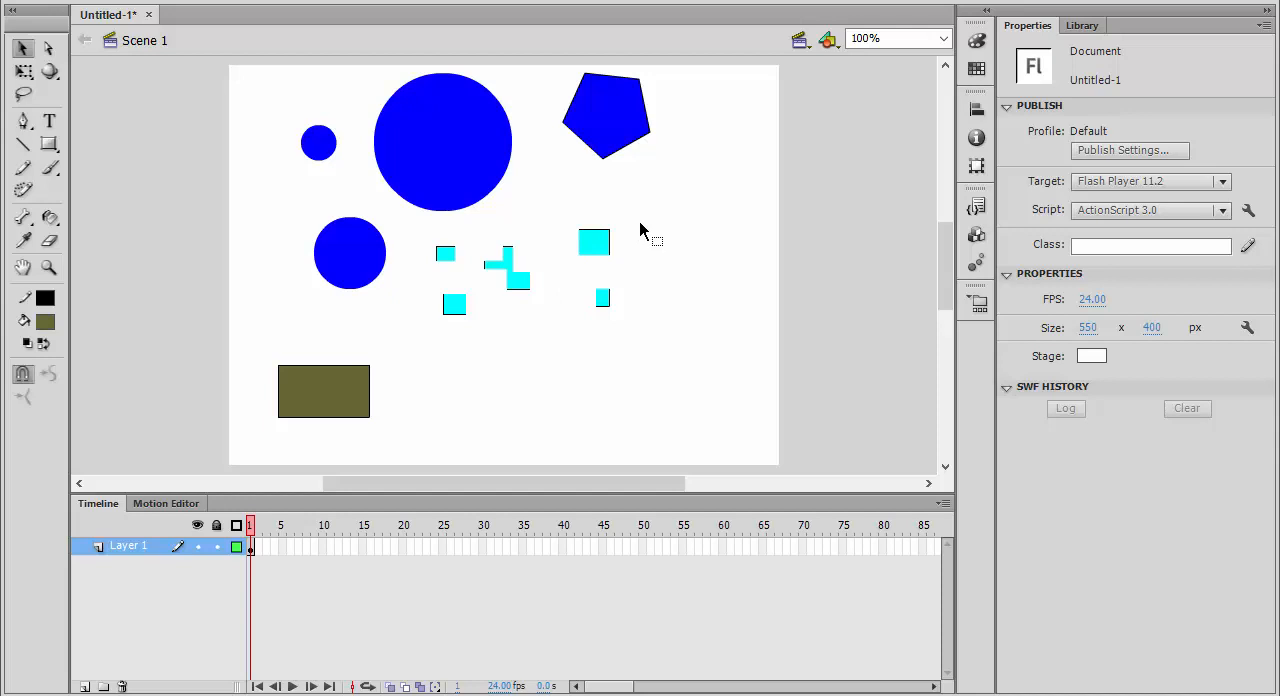
# Try separating a slice from the right edge of the medium blue circle and undo the move.
pyautogui.click(364, 270)
pyautogui.click(425, 308)
pyautogui.moveTo(403, 224); pyautogui.dragTo(411, 263)
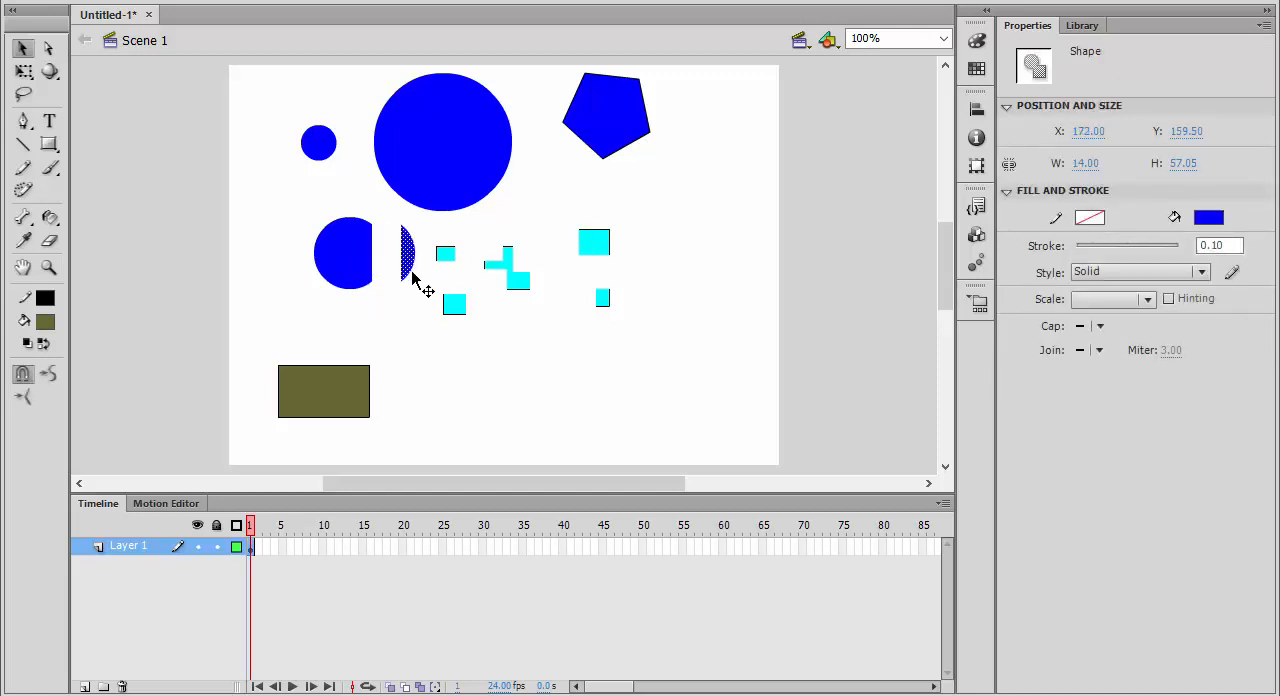
pyautogui.hotkey('ctrl', 'z')
# Convert the whole medium blue circle into a movie clip symbol named circle01.
pyautogui.moveTo(281, 203); pyautogui.dragTo(404, 306)
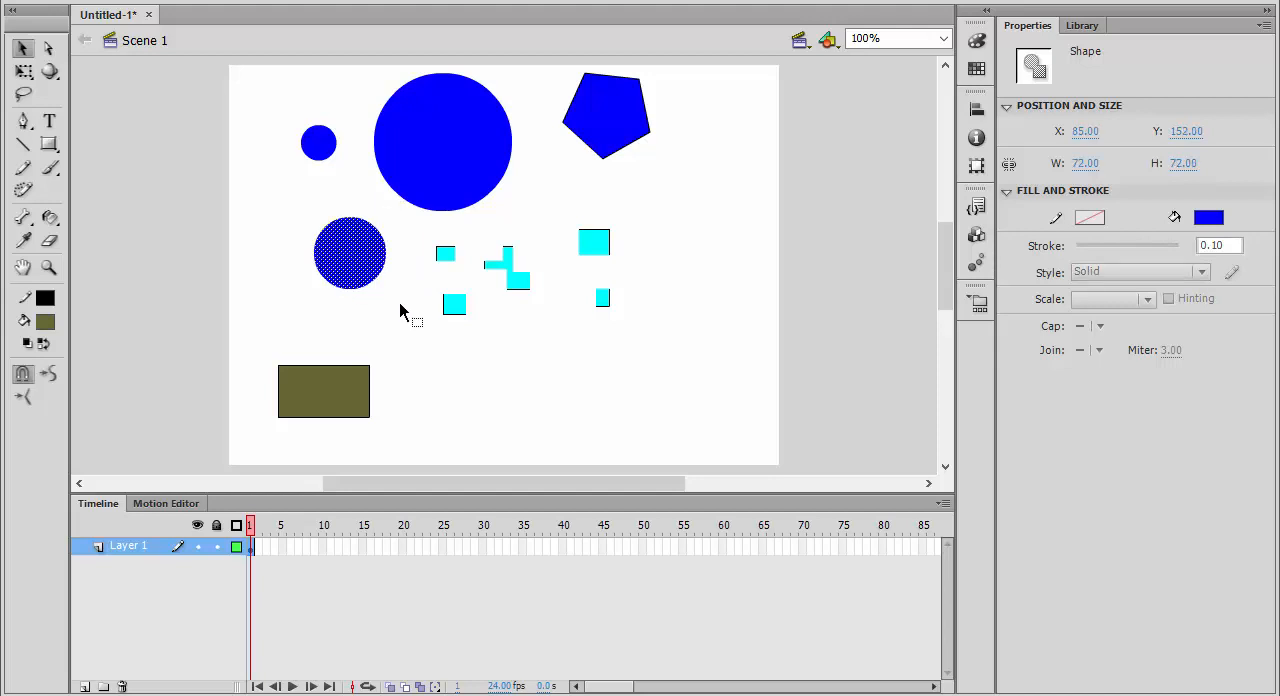
pyautogui.rightClick(352, 254)
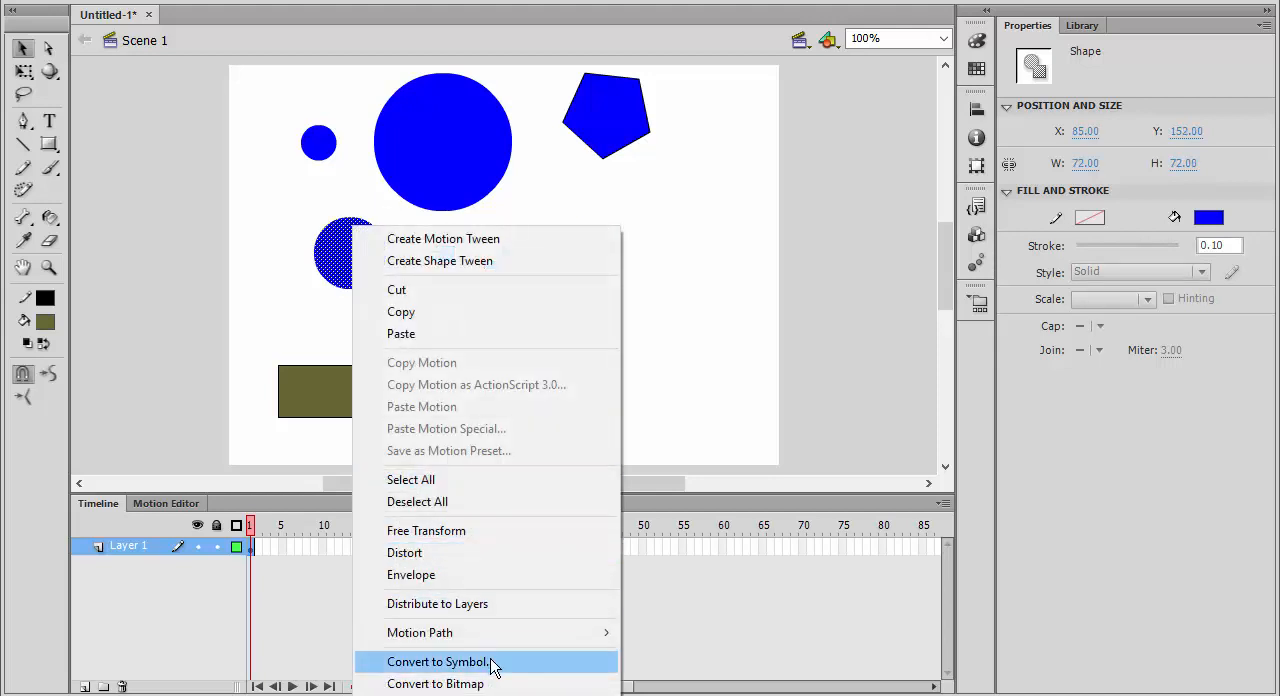
pyautogui.click(492, 662)
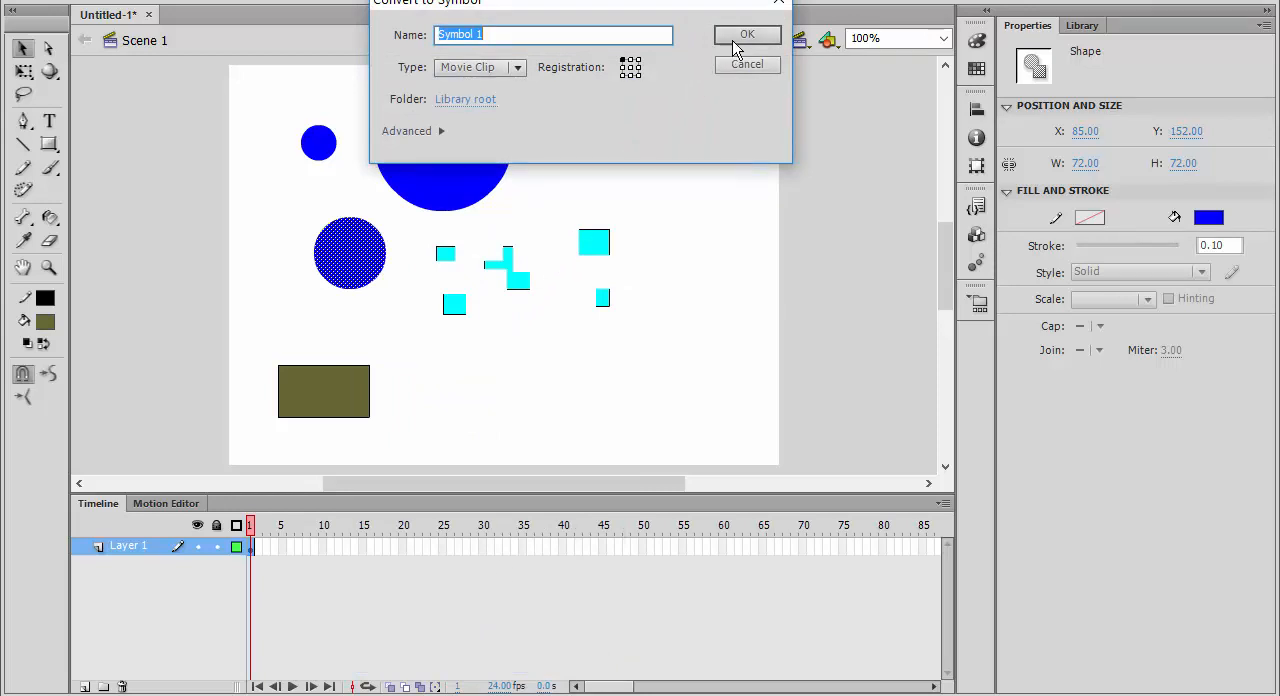
pyautogui.moveTo(579, 40); pyautogui.dragTo(447, 40)
pyautogui.write('circle01')
pyautogui.click(730, 40)
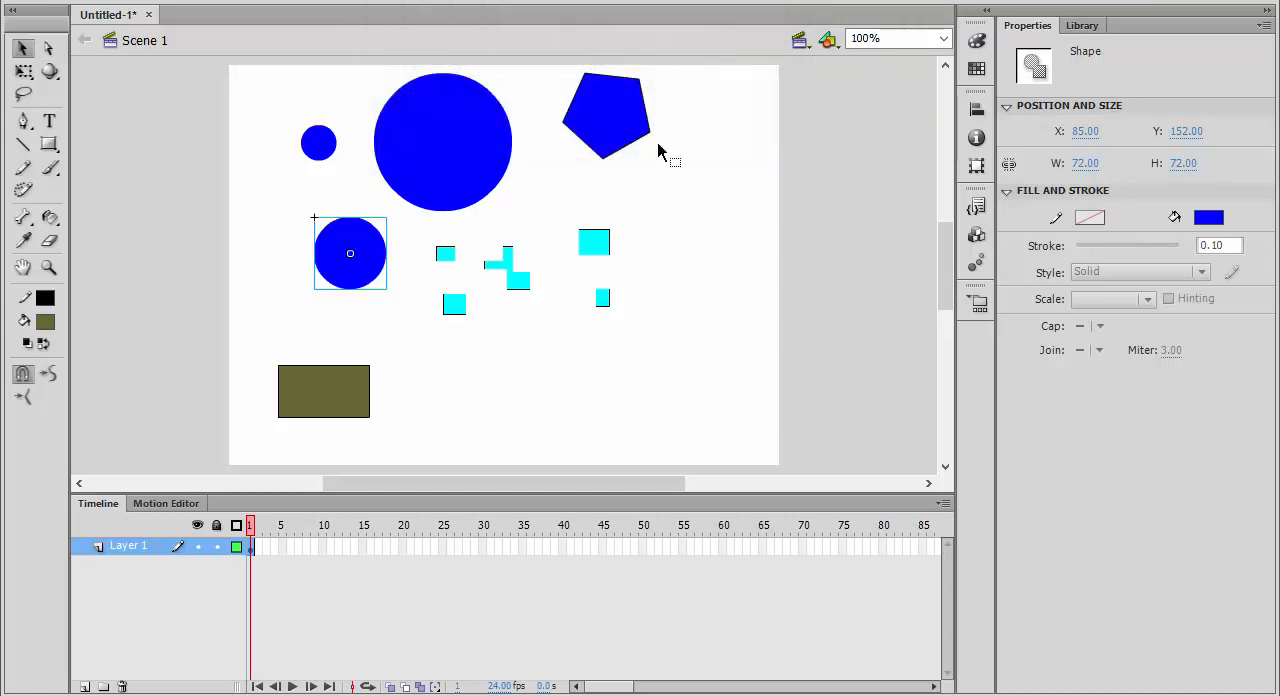
# Move the circle01 instance to about X 229, Y 300, beside the olive rectangle, and show the document's library.
pyautogui.moveTo(373, 283); pyautogui.dragTo(553, 396)
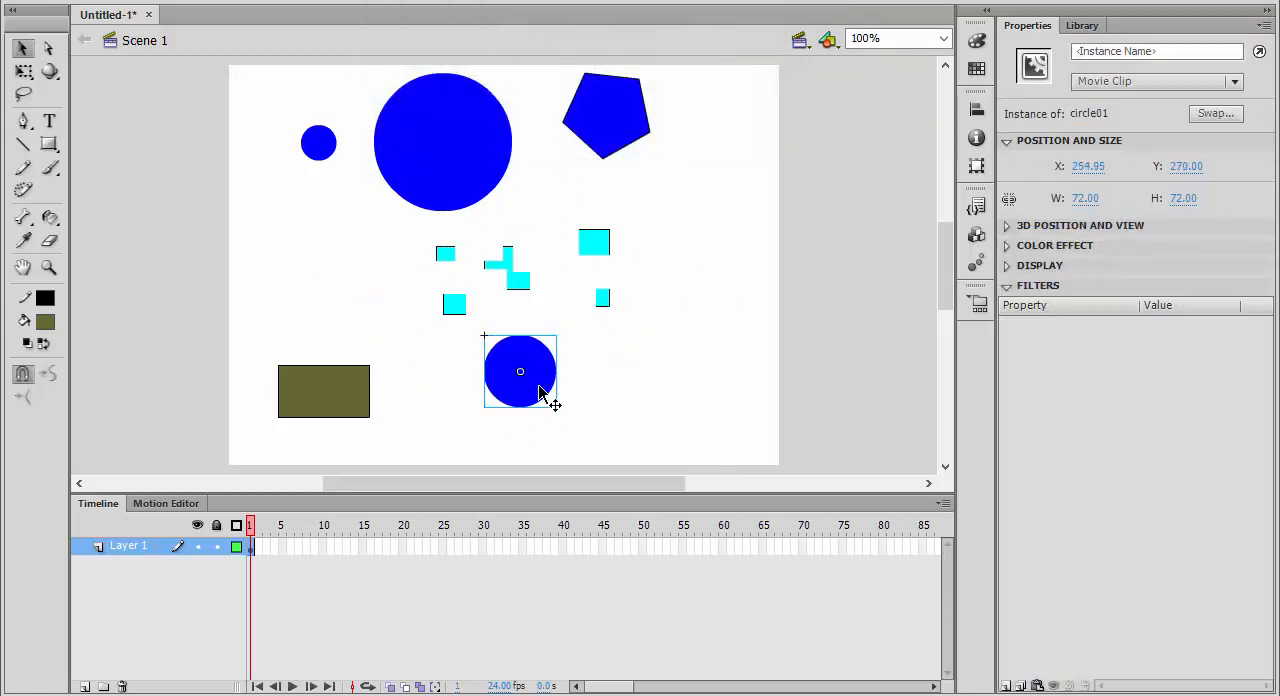
pyautogui.moveTo(595, 352); pyautogui.dragTo(516, 410)
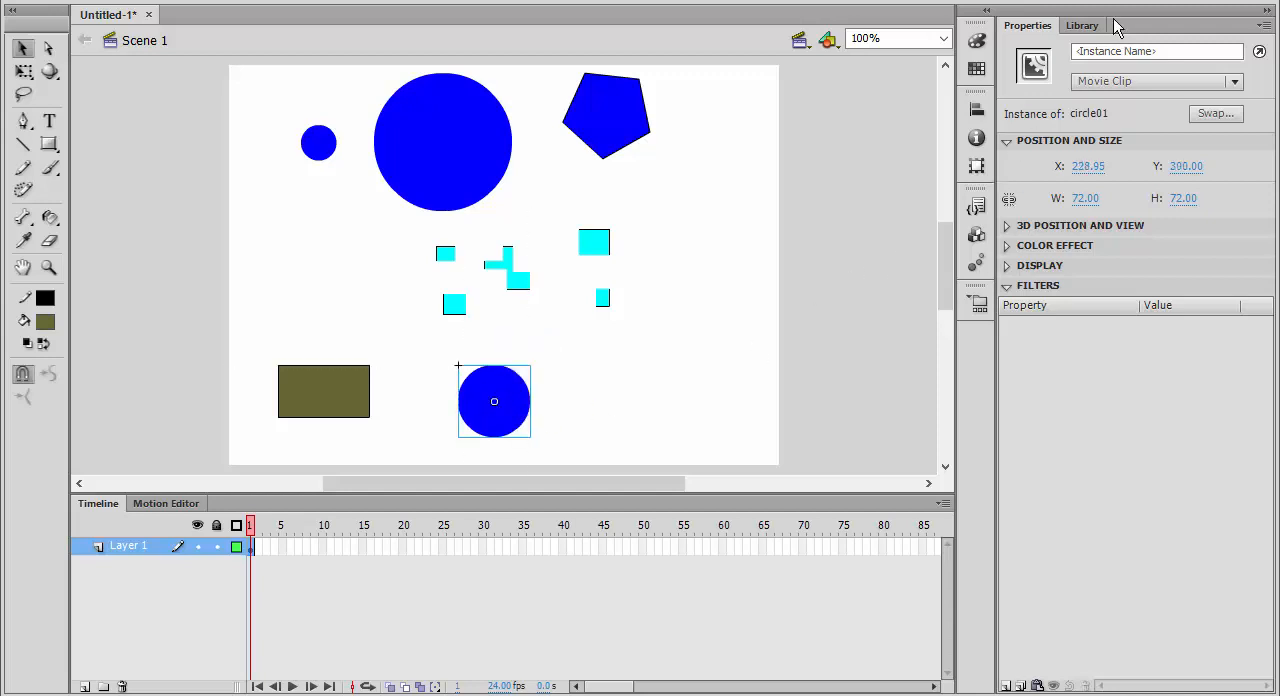
pyautogui.click(1083, 25)
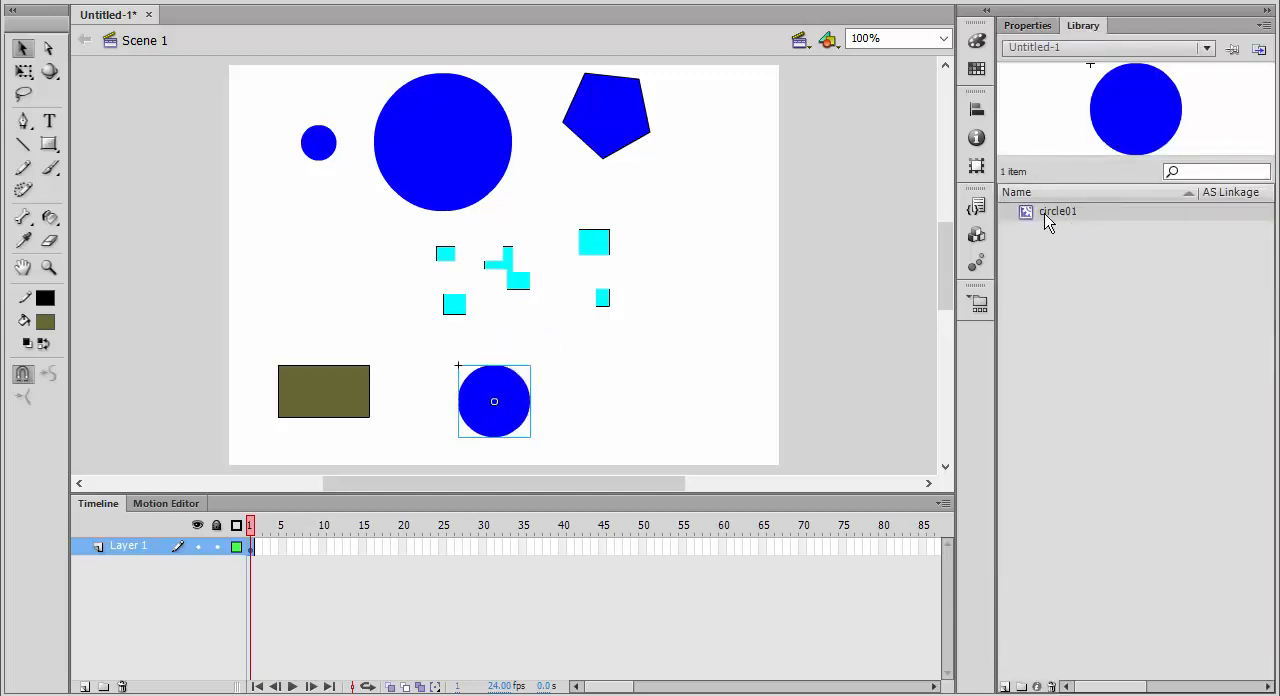
# Place two more circle01 instances from the library on the stage, one below the pentagon and one below the small blue circle.
pyautogui.moveTo(1045, 220); pyautogui.dragTo(729, 251)
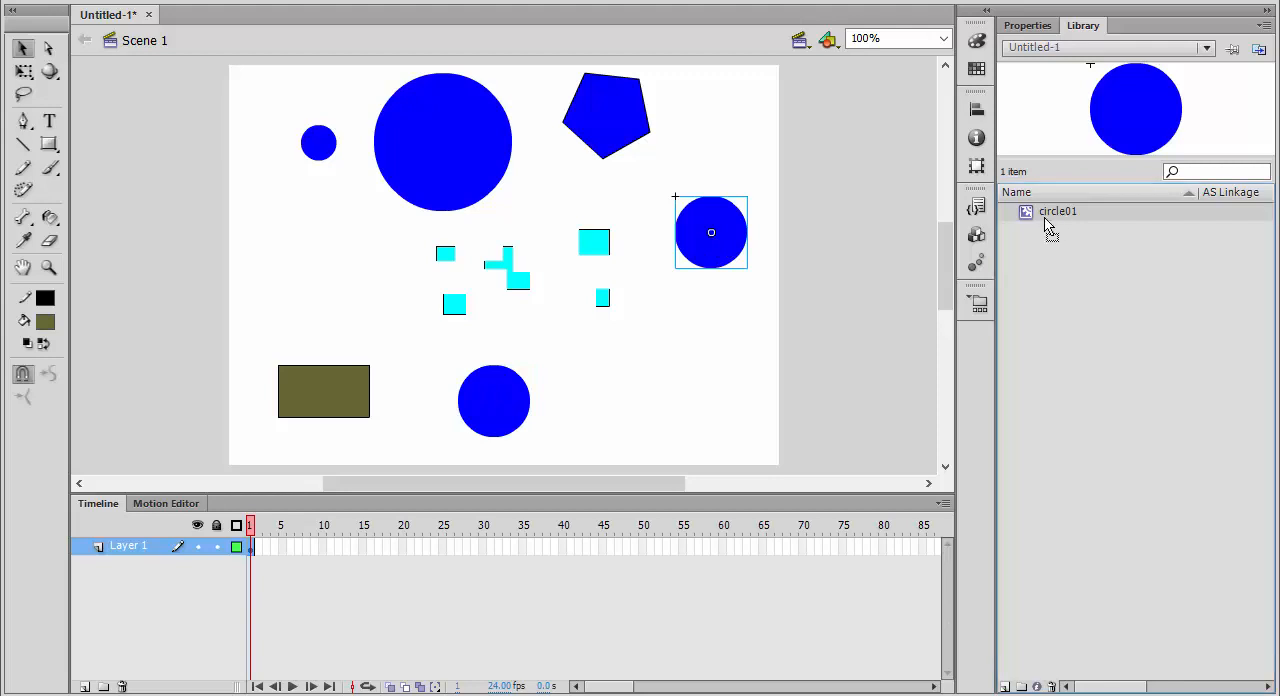
pyautogui.moveTo(1045, 222); pyautogui.dragTo(325, 258)
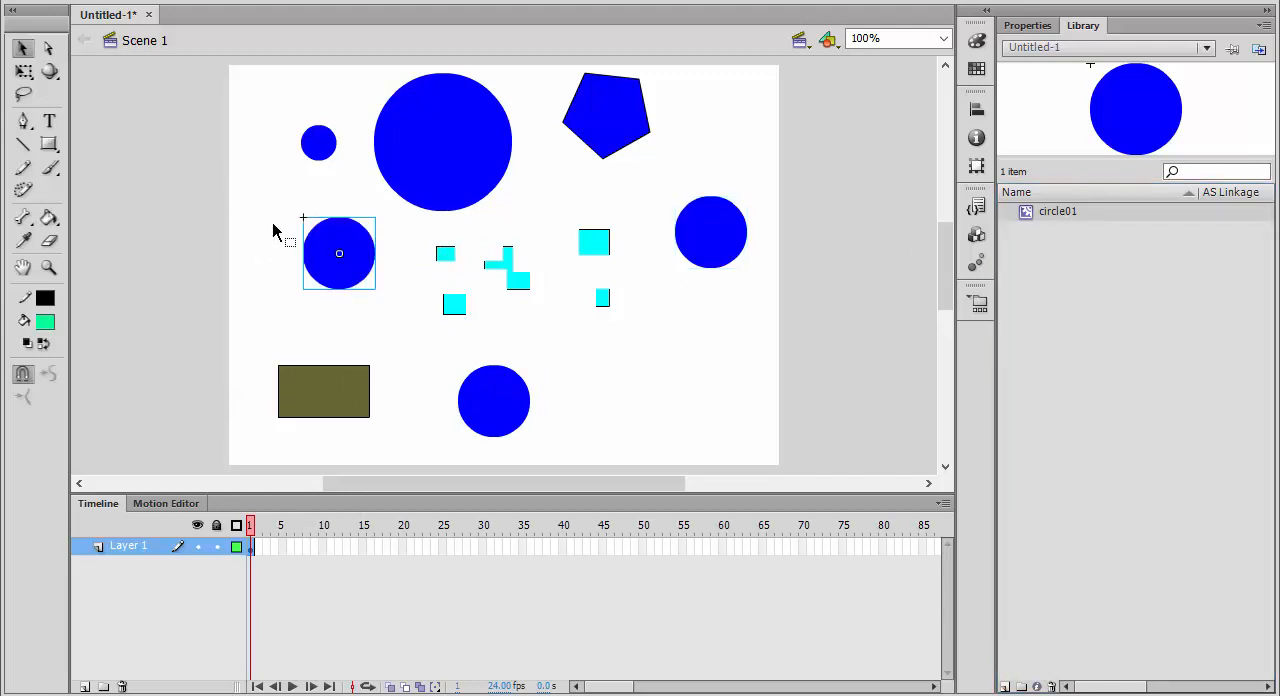
pyautogui.click(268, 255)
# Open the circle01 instance below the small circle for in-place editing, try selecting portions of its shape, and select its whole fill.
pyautogui.click(331, 277)
pyautogui.doubleClick(316, 273)
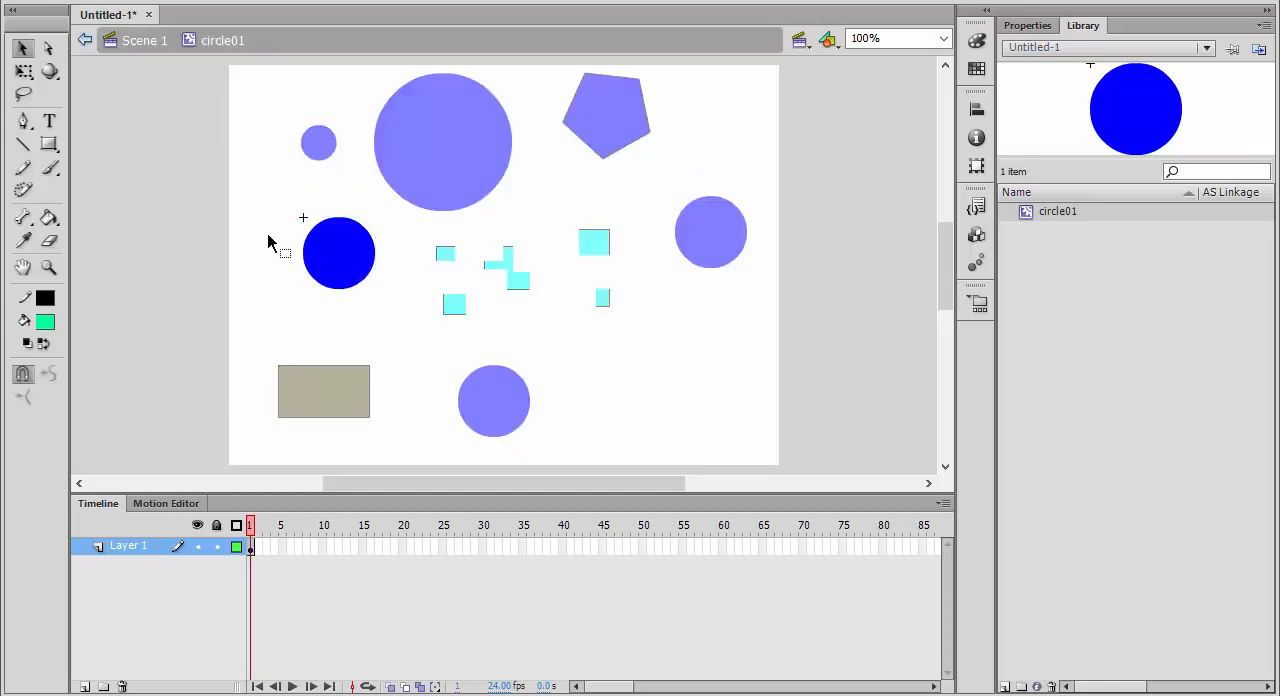
pyautogui.moveTo(276, 212); pyautogui.dragTo(390, 320)
pyautogui.click(303, 306)
pyautogui.moveTo(277, 252); pyautogui.dragTo(362, 311)
pyautogui.moveTo(283, 205); pyautogui.dragTo(361, 281)
pyautogui.click(362, 281)
pyautogui.click(351, 271)
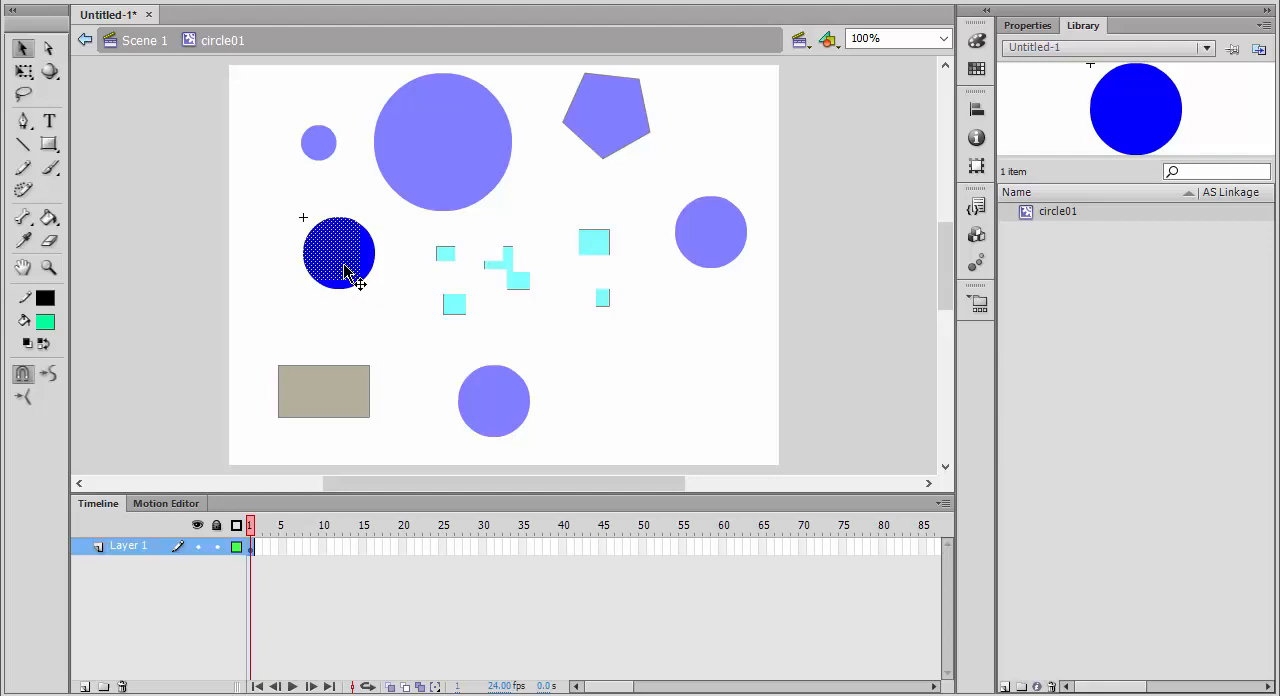
pyautogui.click(366, 323)
pyautogui.click(338, 250)
# Recolor the circle inside the circle01 symbol with the Paint Bucket, first yellow and finally orange-red, and deselect it.
pyautogui.moveTo(48, 217)
pyautogui.mouseDown()
pyautogui.moveTo(89, 251)
pyautogui.moveTo(110, 253)
pyautogui.moveTo(114, 228)
pyautogui.mouseUp()
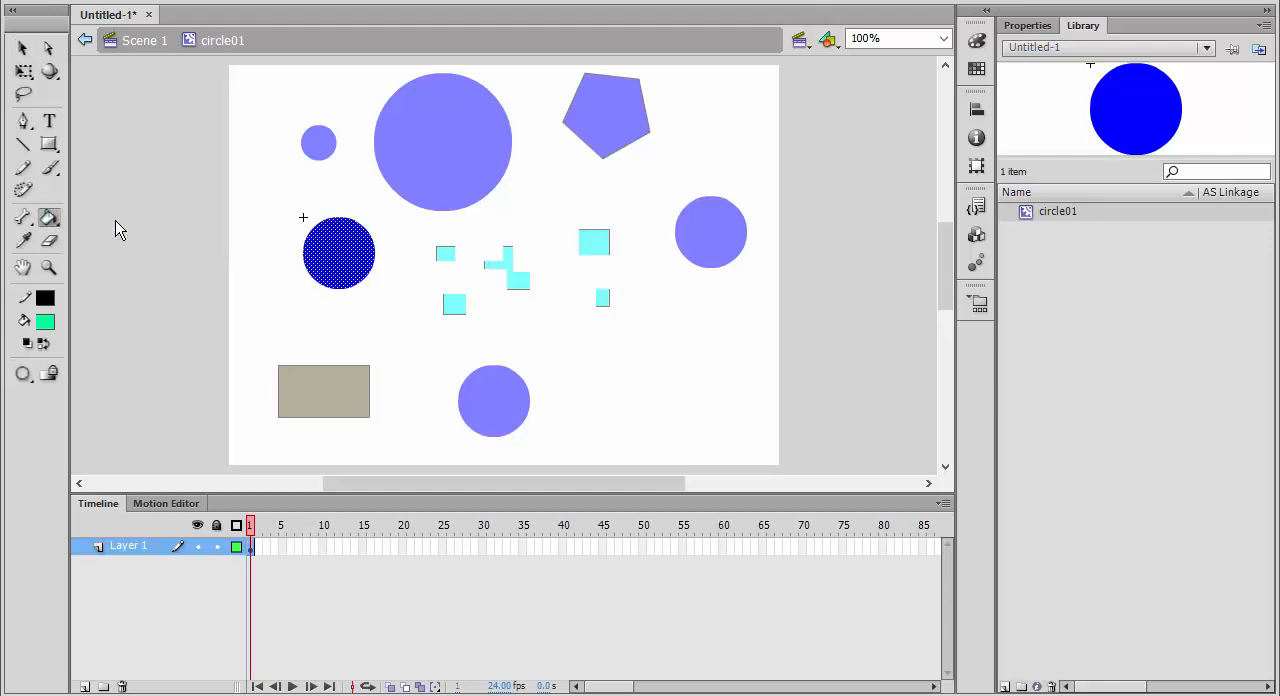
pyautogui.click(46, 322)
pyautogui.click(61, 497)
pyautogui.click(330, 265)
pyautogui.click(47, 322)
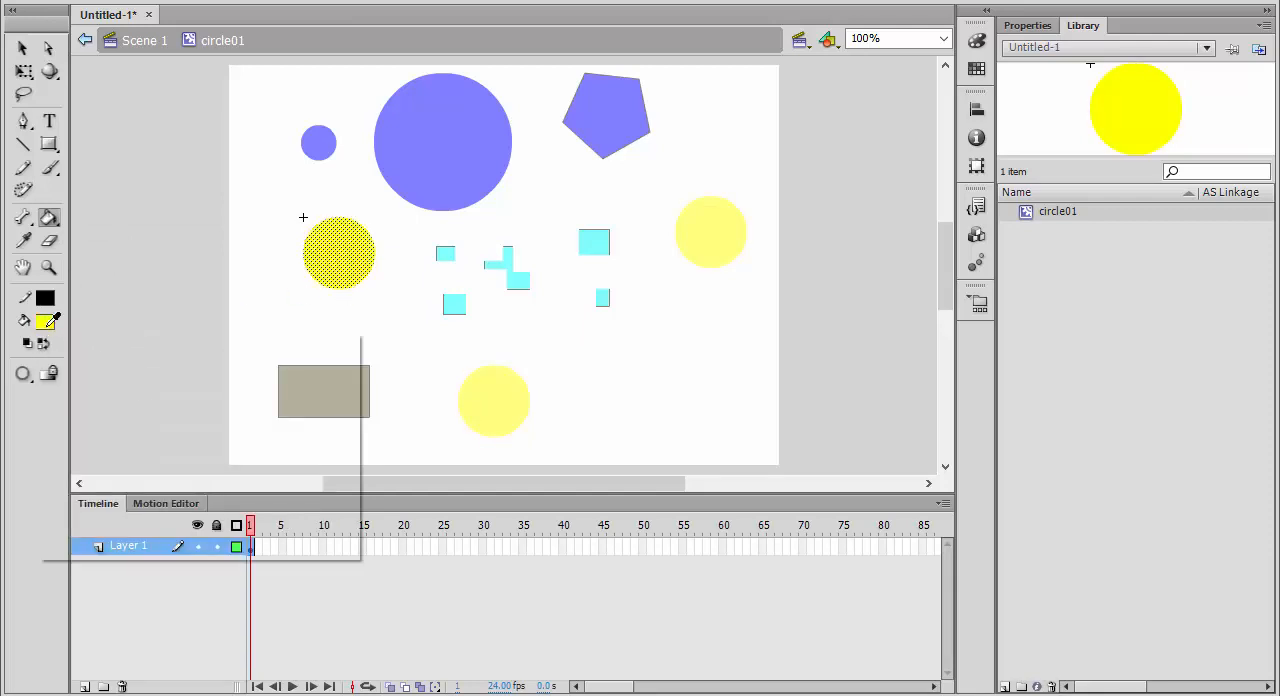
pyautogui.click(196, 452)
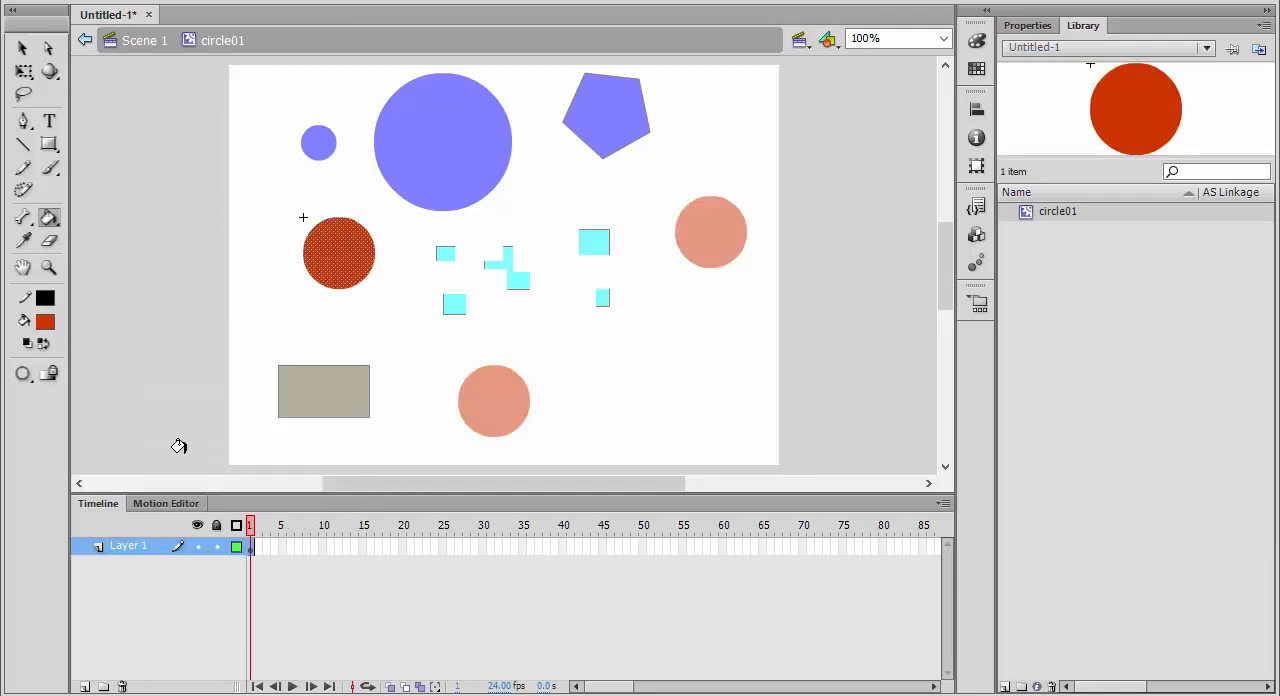
pyautogui.press('v')
pyautogui.click(284, 155)
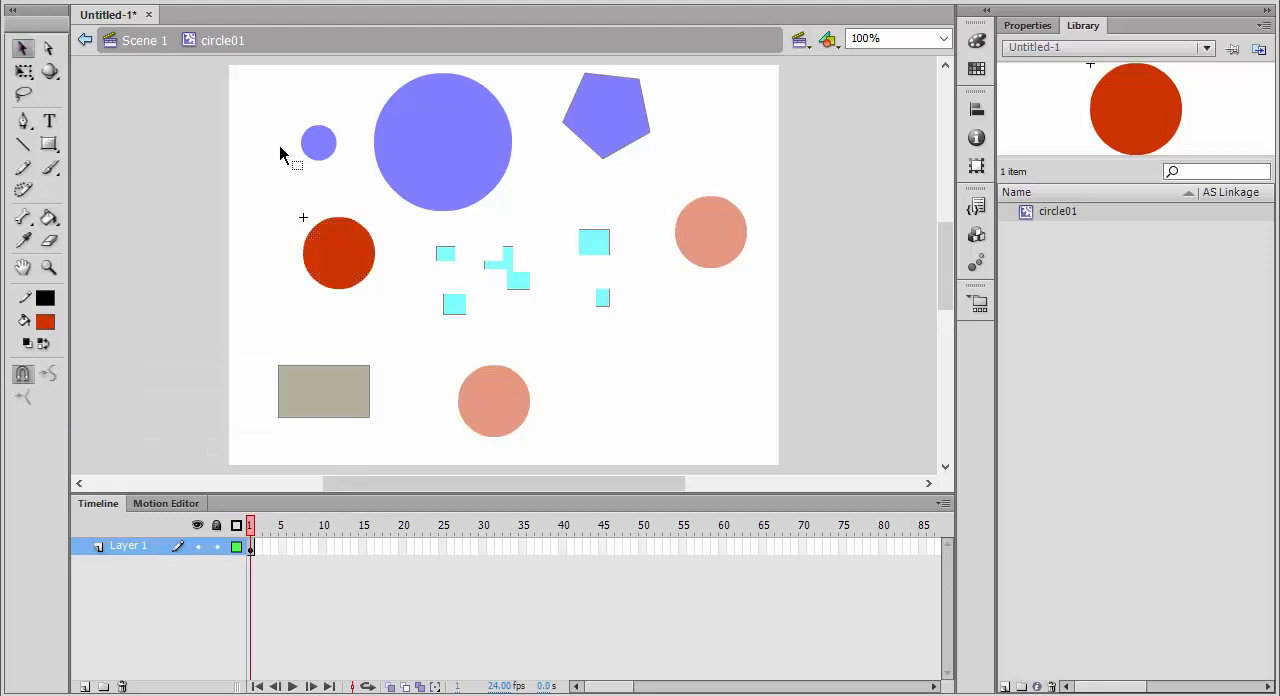
# Exit symbol editing, reopen the same circle01 instance in place, return to Scene 1, and clear the selection.
pyautogui.doubleClick(232, 175)
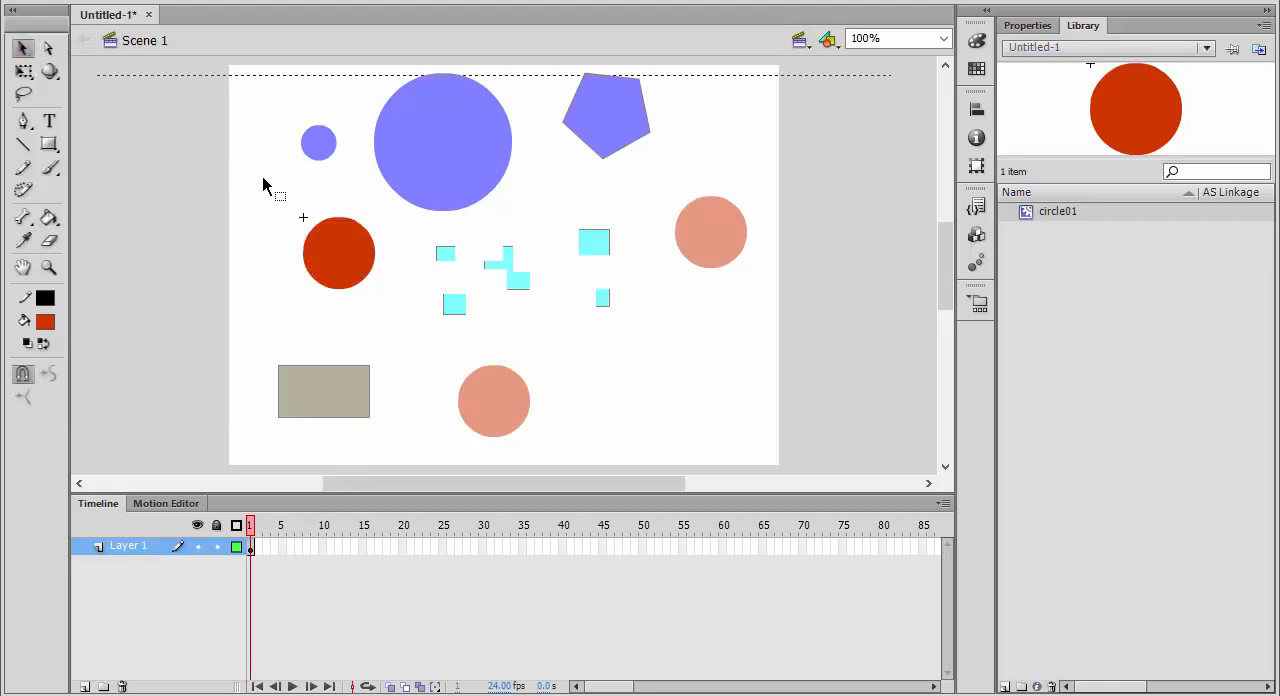
pyautogui.doubleClick(315, 262)
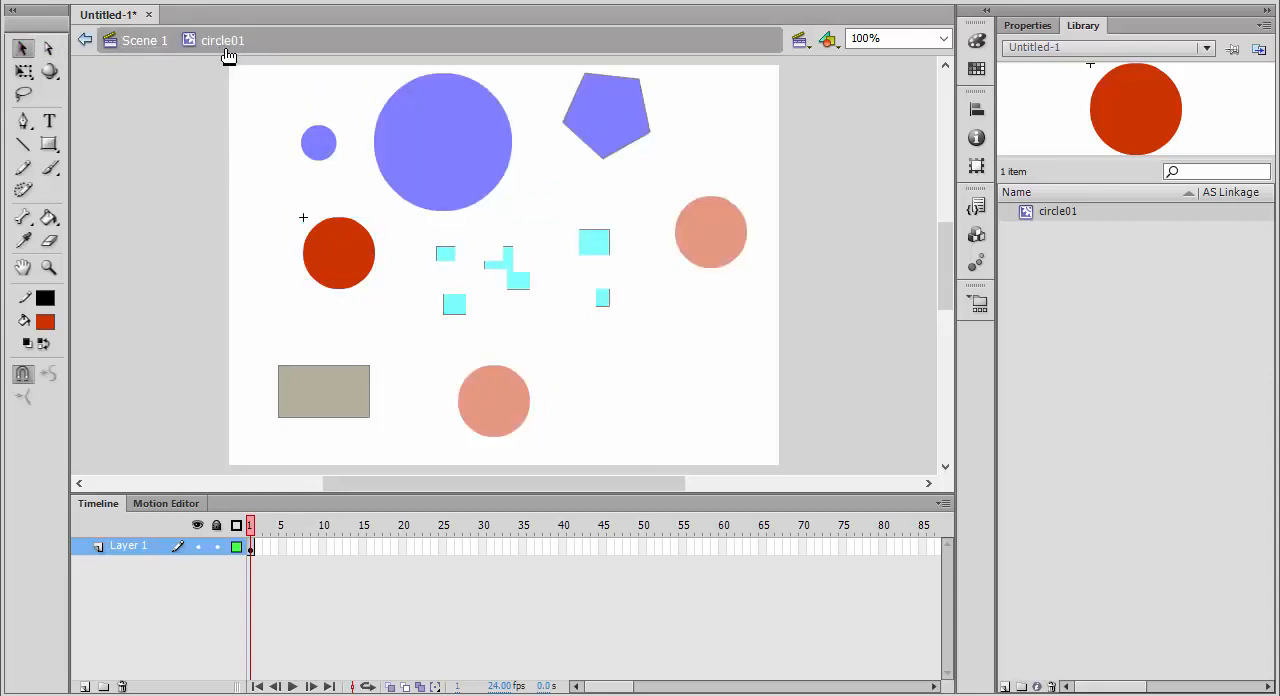
pyautogui.click(145, 41)
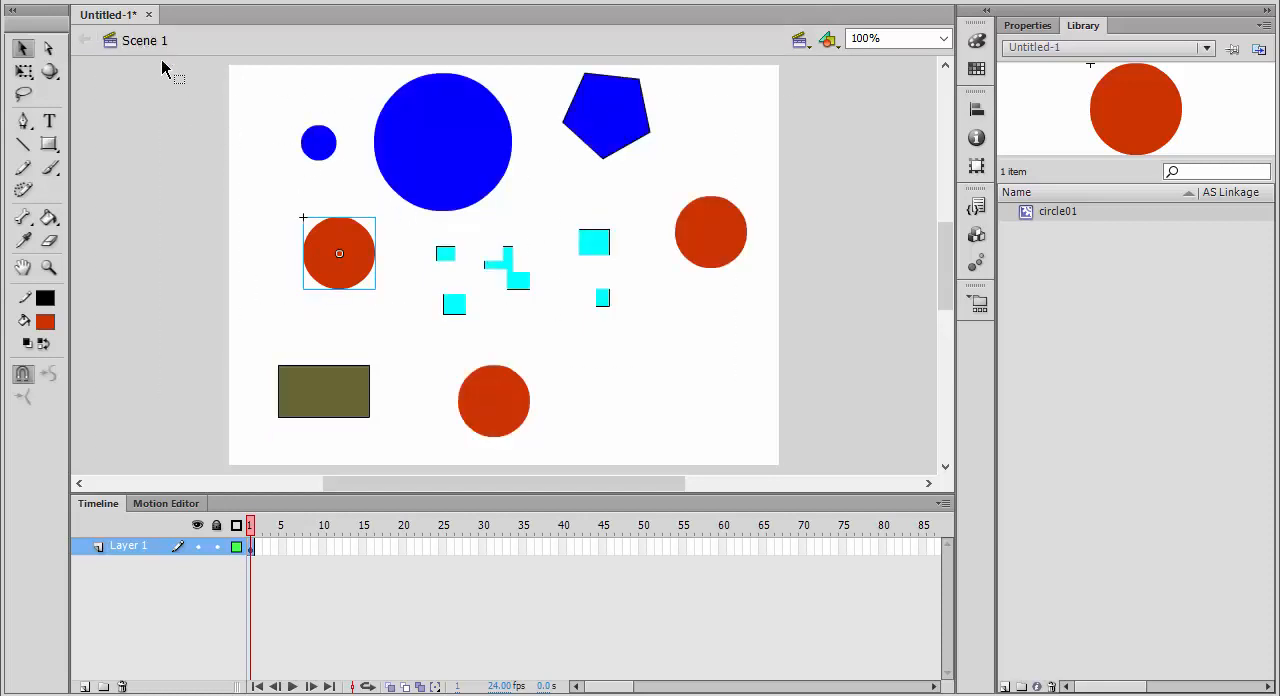
pyautogui.click(287, 192)
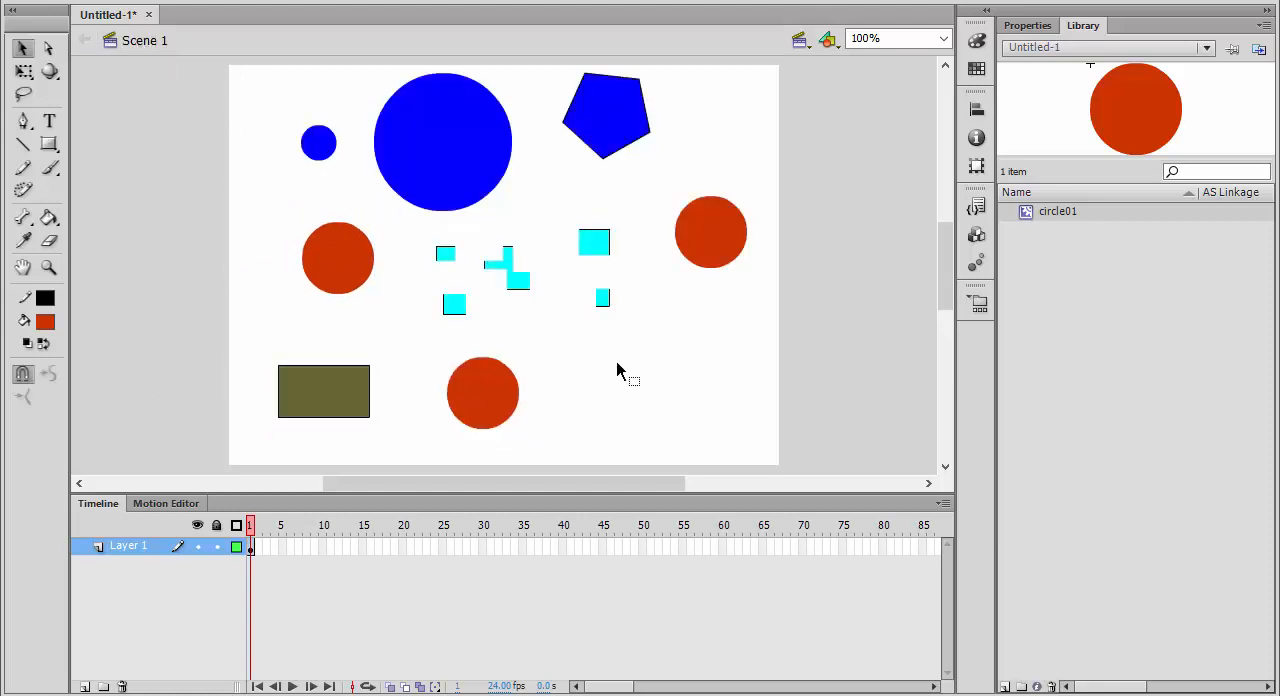